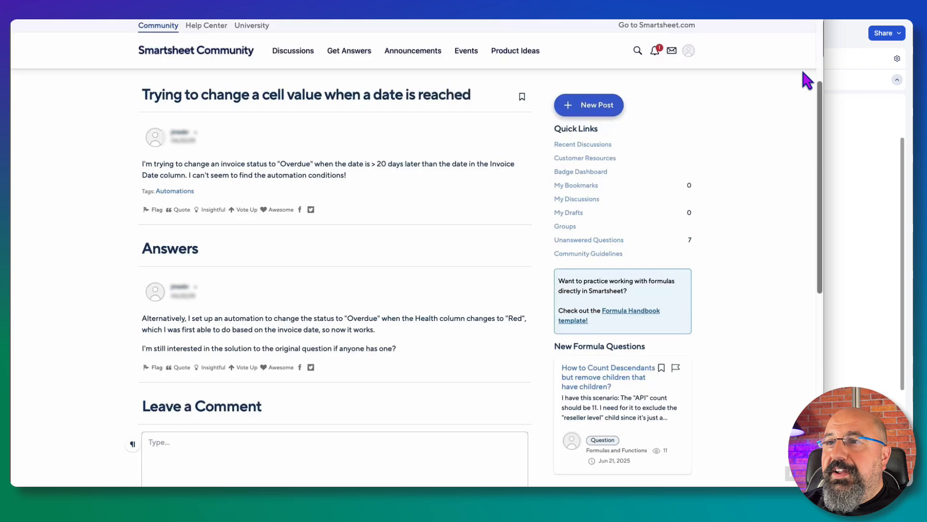
Step: Switch to the Know My Sheet Ltd Invoices sheet and review the Invoice #, Customer Name and Product Purchased columns
click(865, 103)
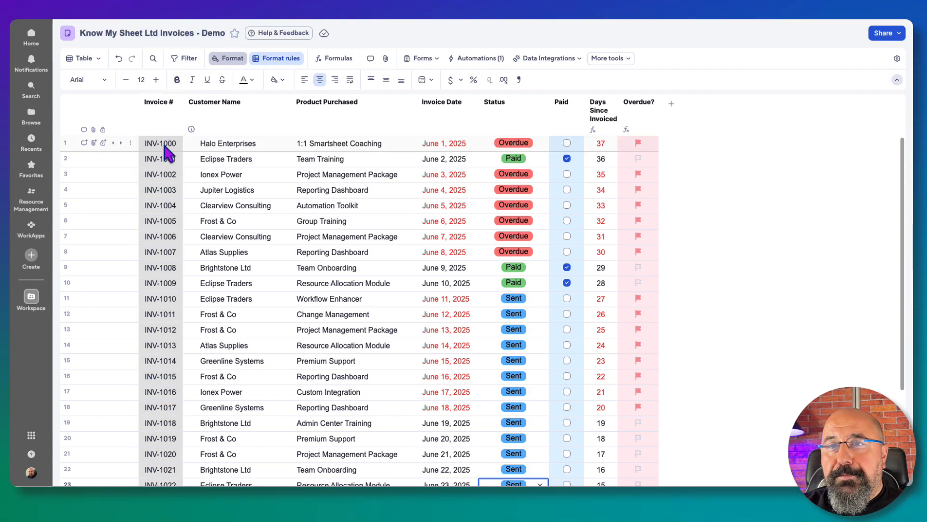
click(166, 127)
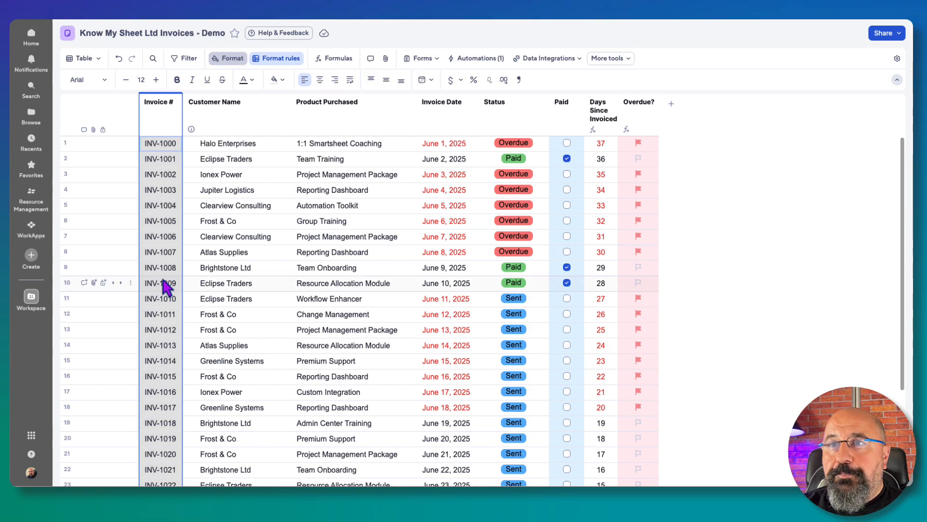
click(242, 148)
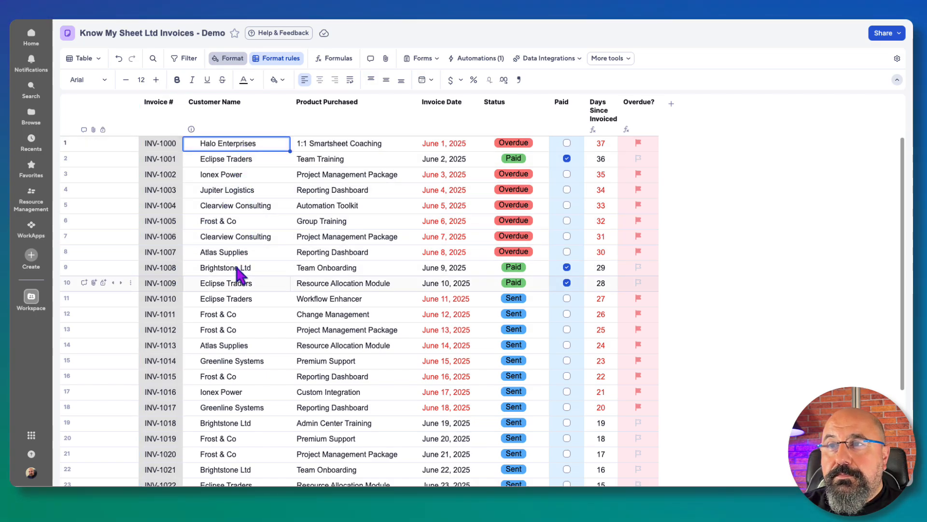
click(331, 149)
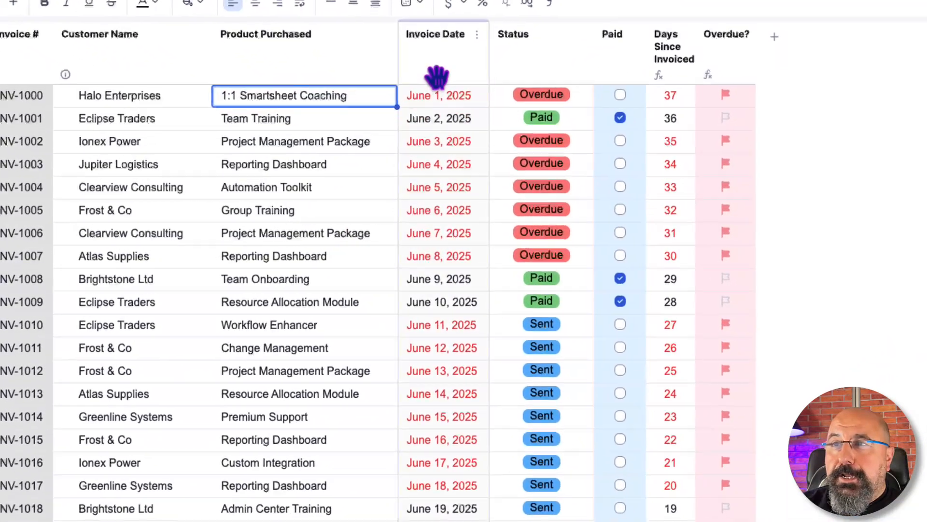
Step: Inspect the Invoice Date column's properties, including its column type, and leave them as they are
click(442, 130)
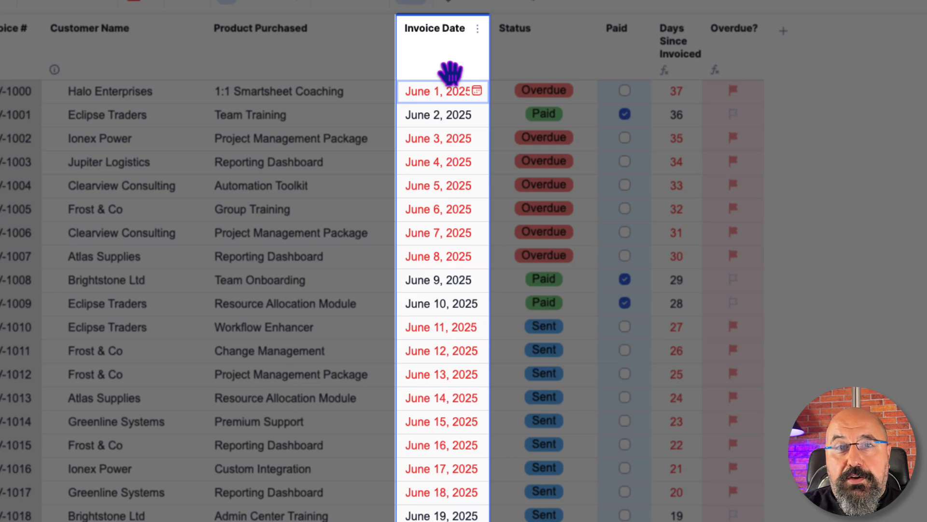
double_click(451, 72)
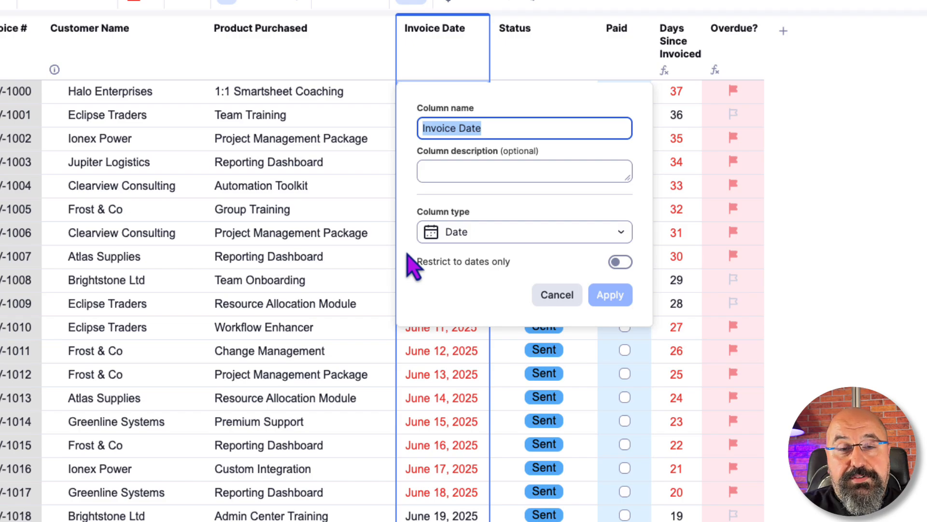
click(561, 294)
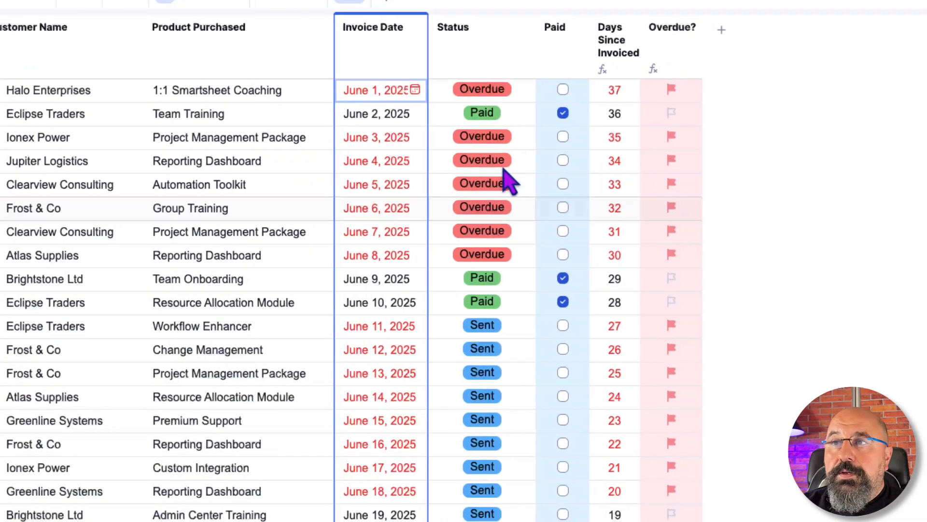
Step: Examine the Status column's type and dropdown values in its column properties without changing anything
double_click(477, 62)
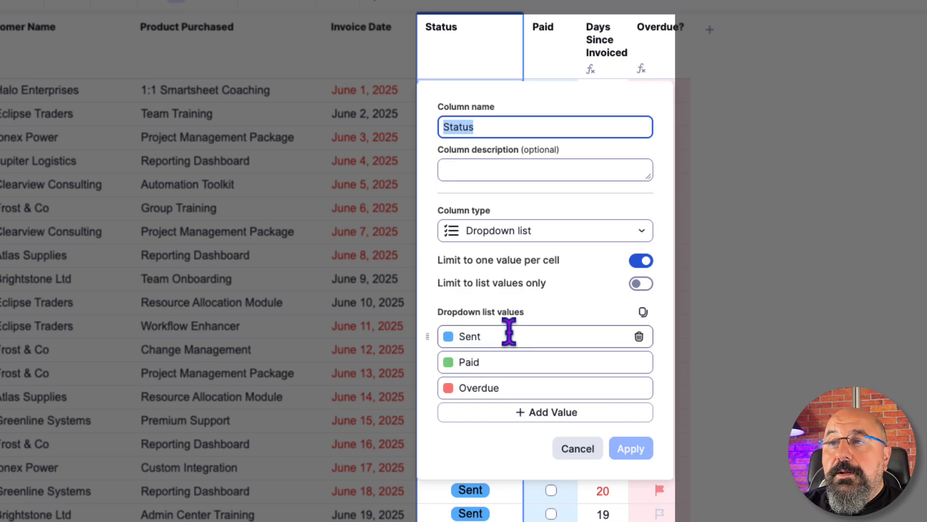
click(503, 337)
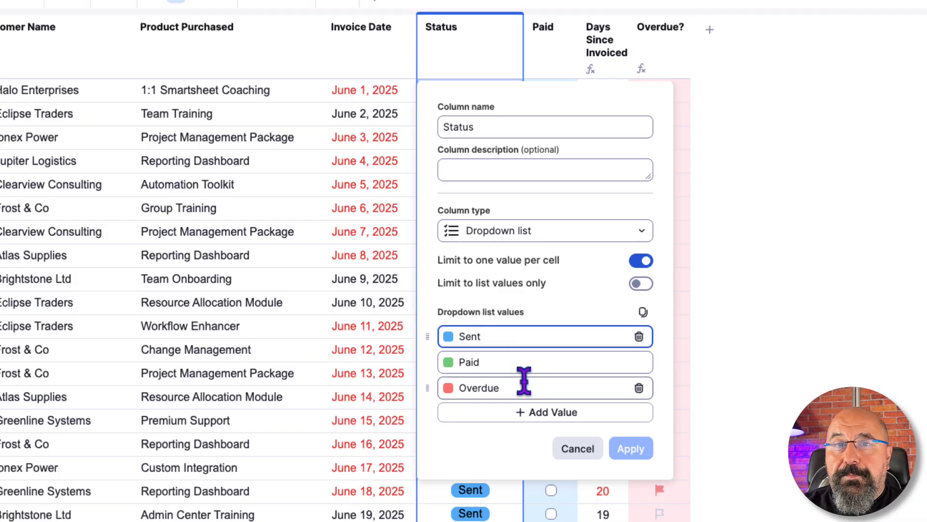
click(578, 448)
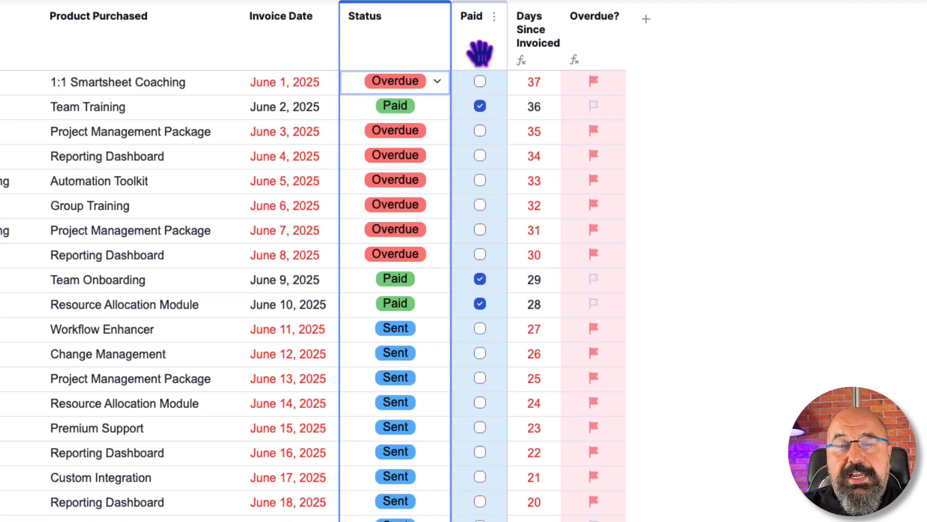
Step: Examine the Paid column's properties and the formulas behind the Days Since Invoiced and Overdue? columns
double_click(480, 53)
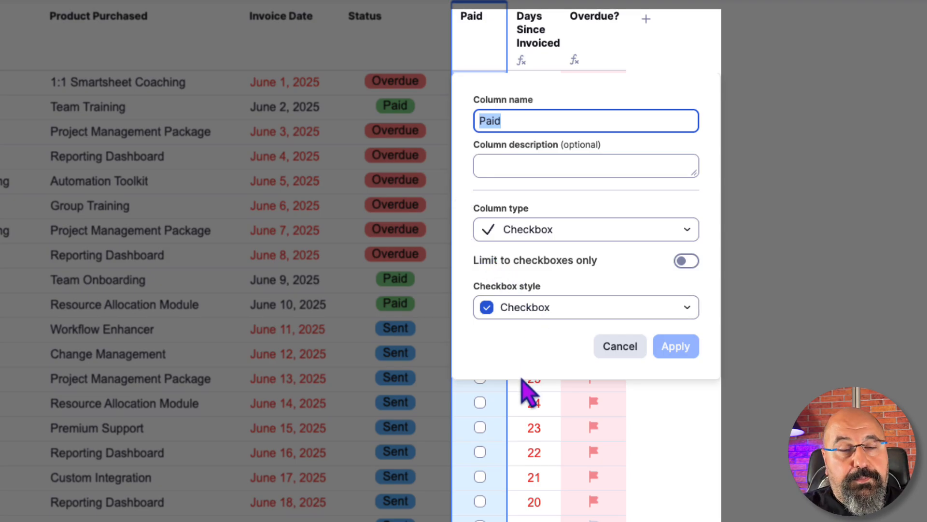
click(478, 51)
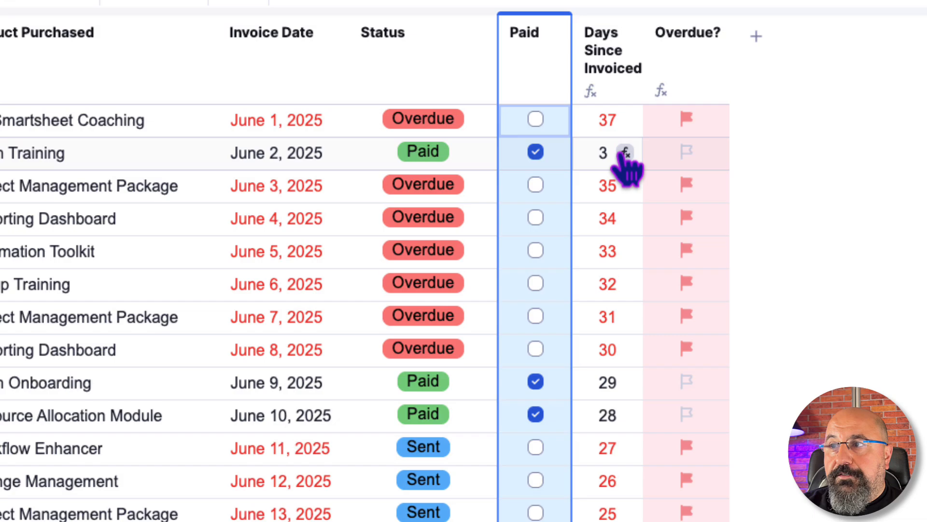
mouse_move(626, 152)
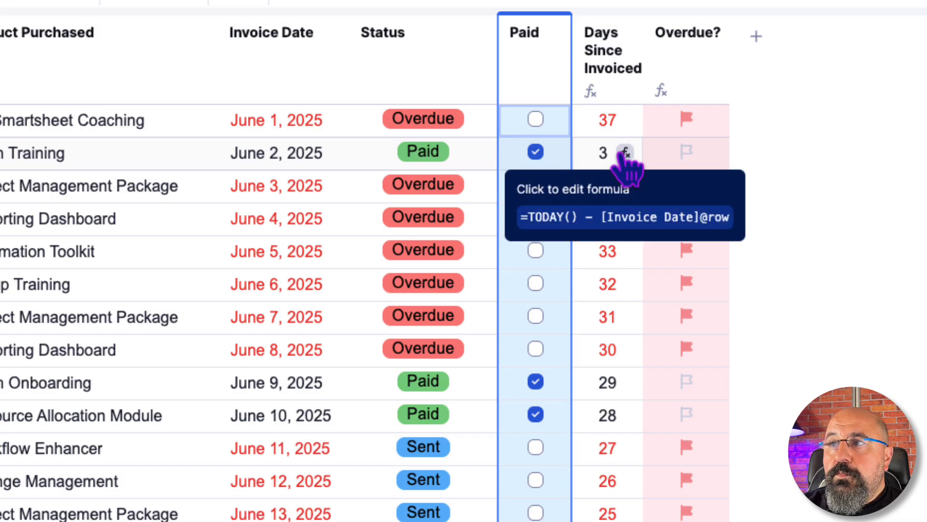
mouse_move(711, 154)
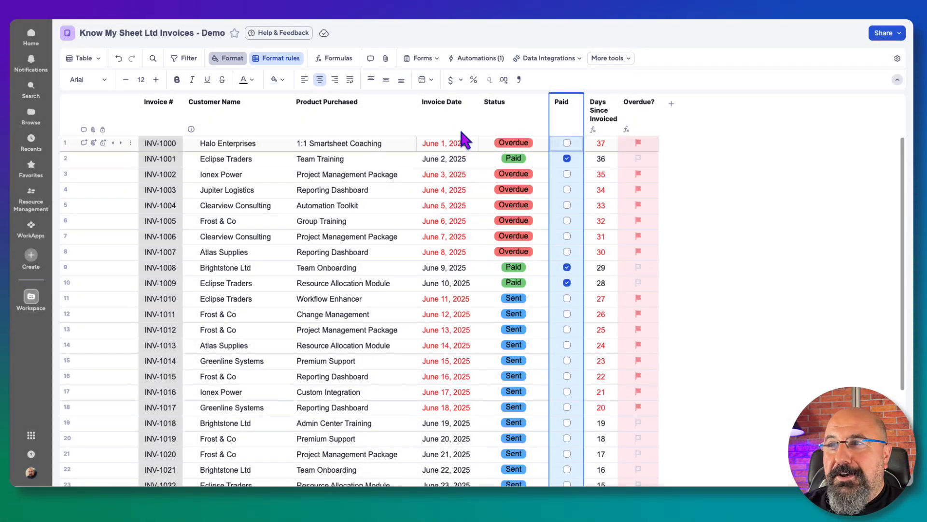
Step: Create a new automation workflow from scratch for the invoice sheet and name it "Update Status to Overdue"
click(485, 59)
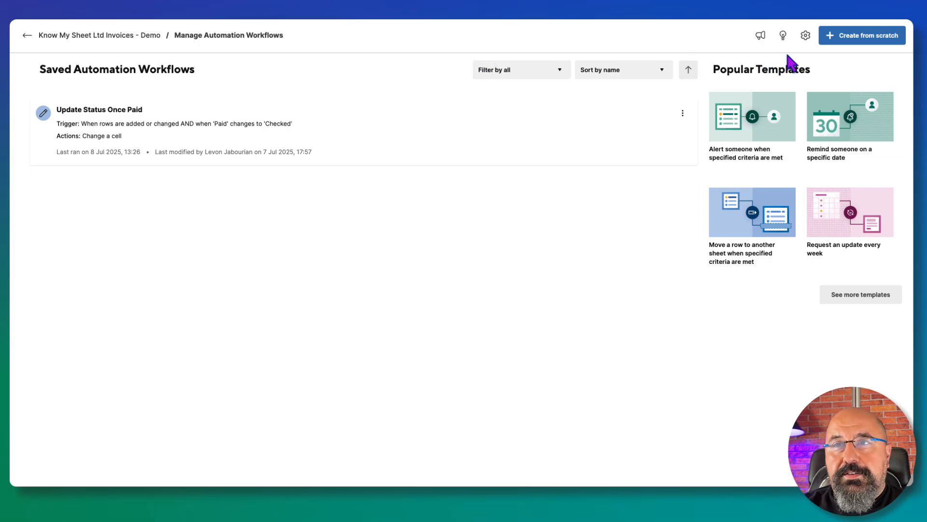
click(851, 37)
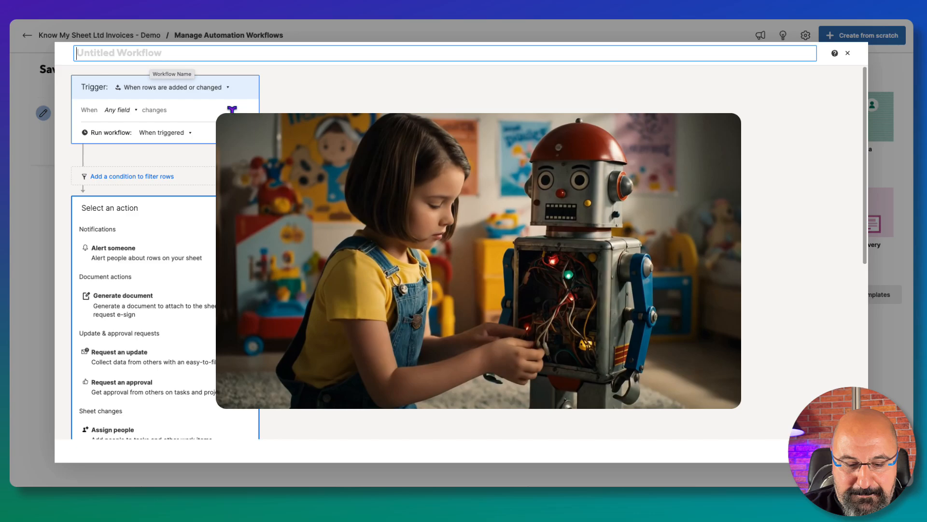
text(Upda)
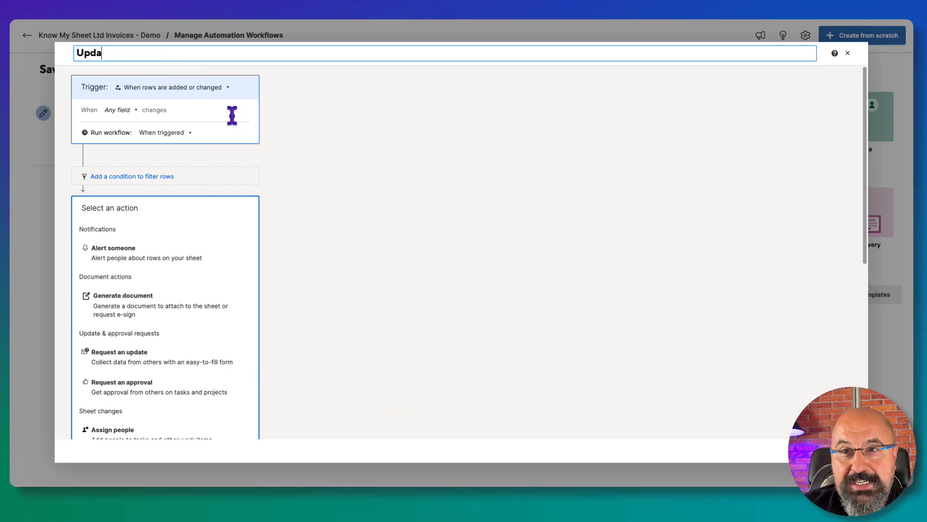
text(te Stat)
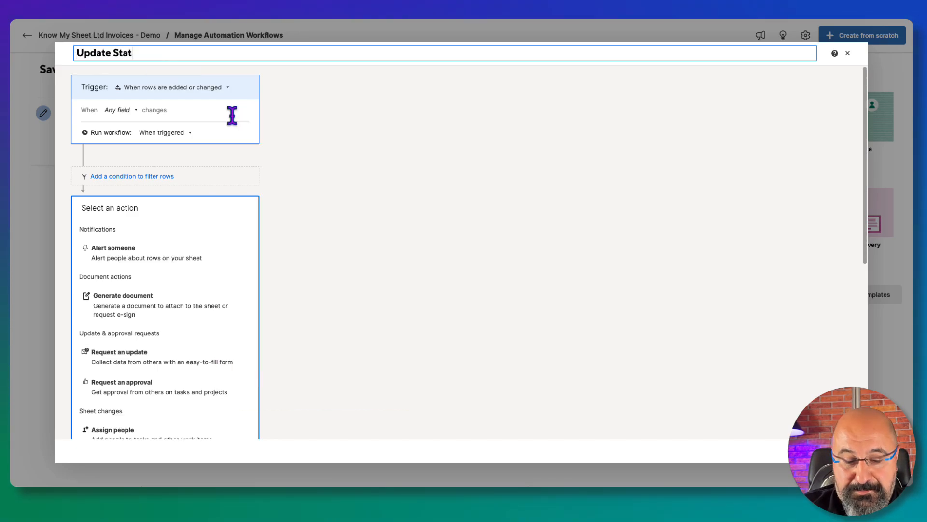
text(us to Overd)
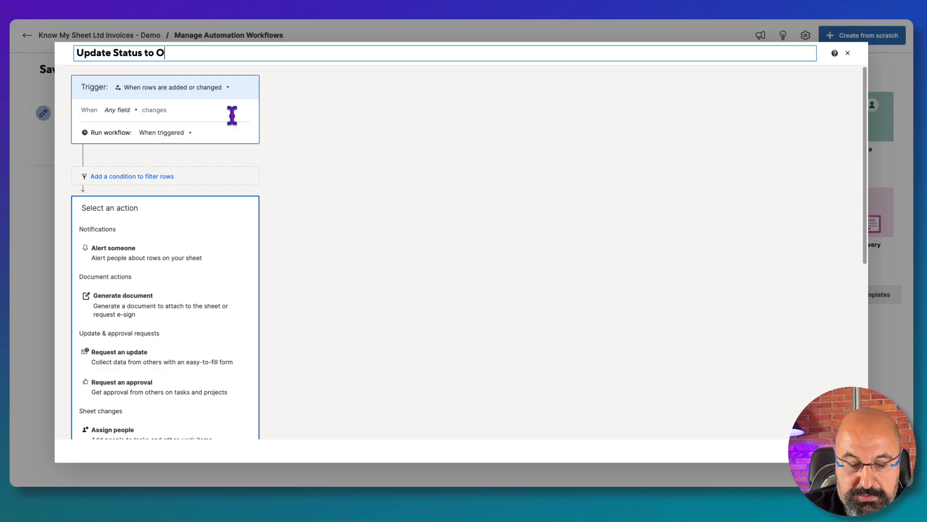
text(ue)
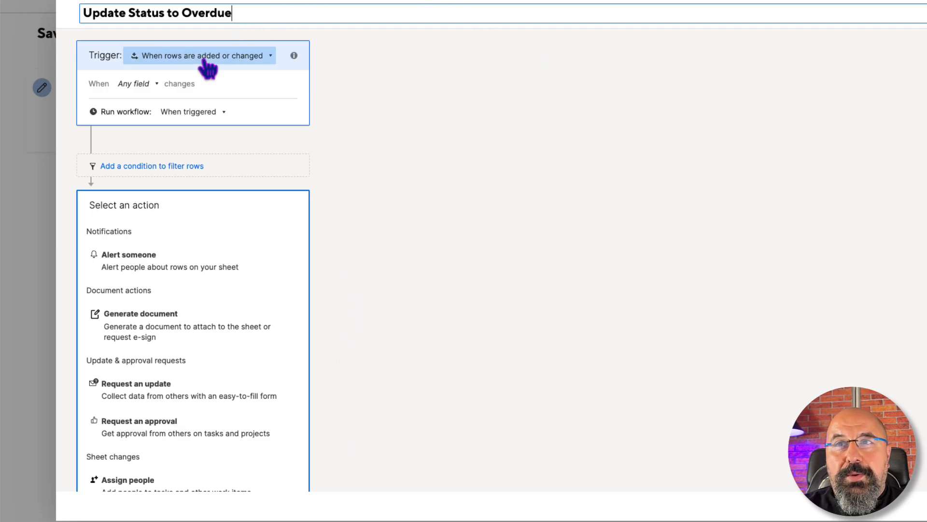
Step: Make the workflow trigger when a date is reached, with a custom recurrence repeating every 1 day
click(269, 57)
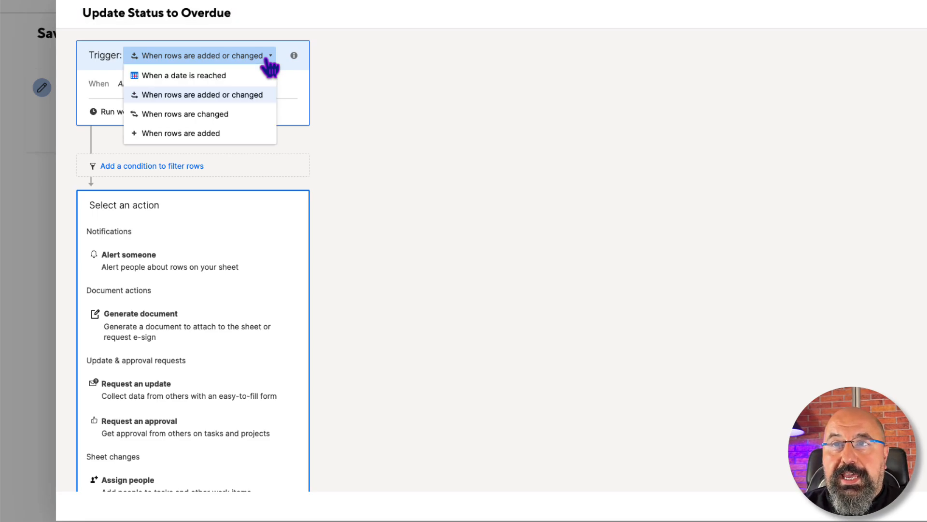
click(187, 77)
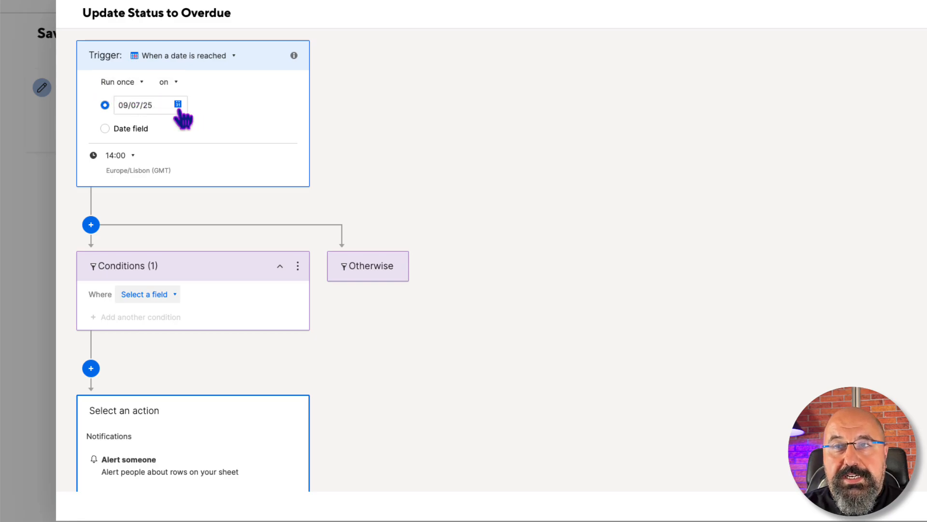
click(142, 85)
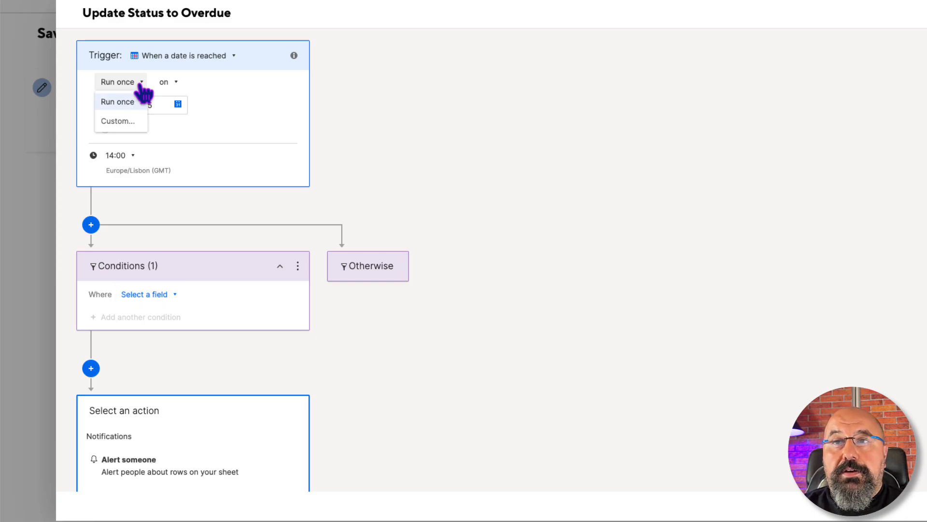
click(115, 121)
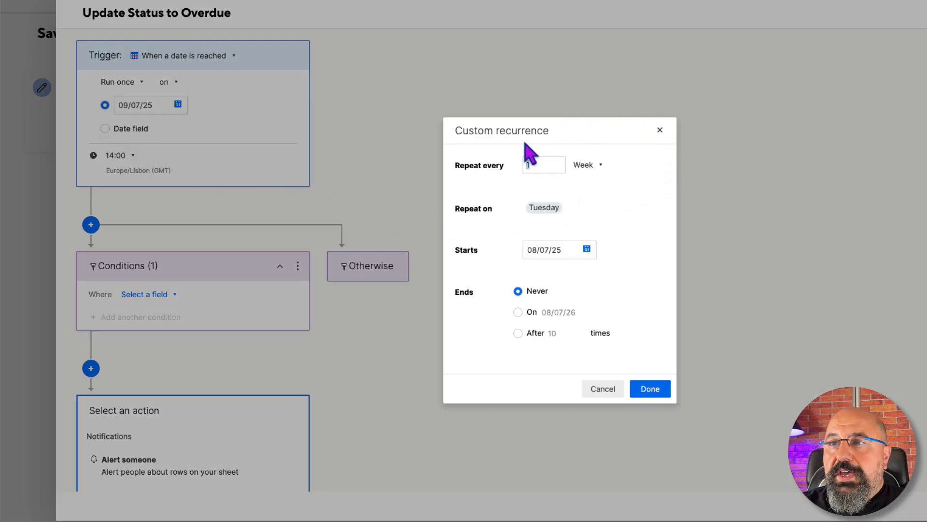
click(595, 169)
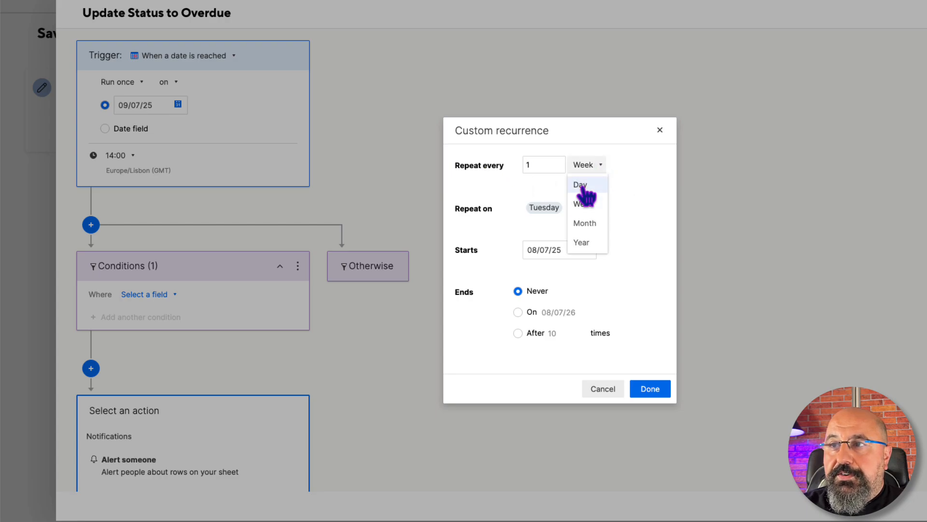
click(582, 186)
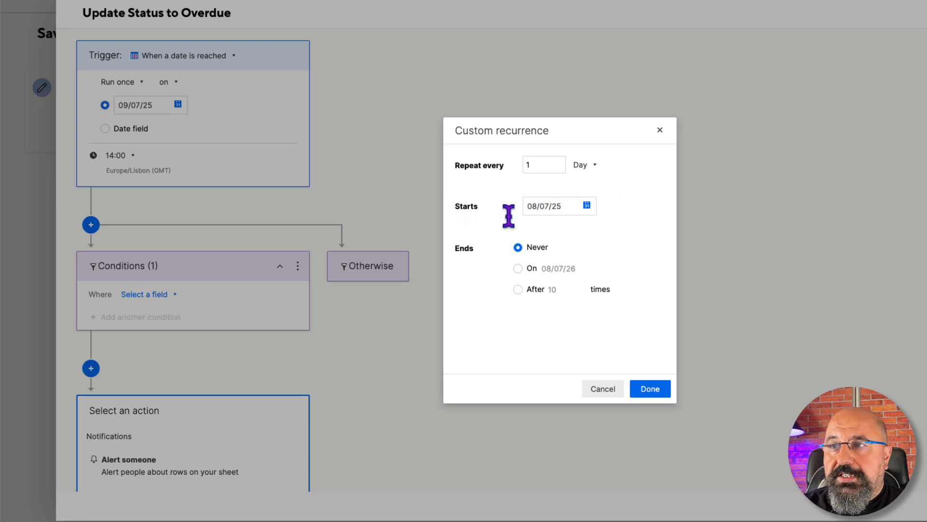
Step: Start the daily recurrence on 09/07/25 and set the workflow's run time to 01:00
click(587, 207)
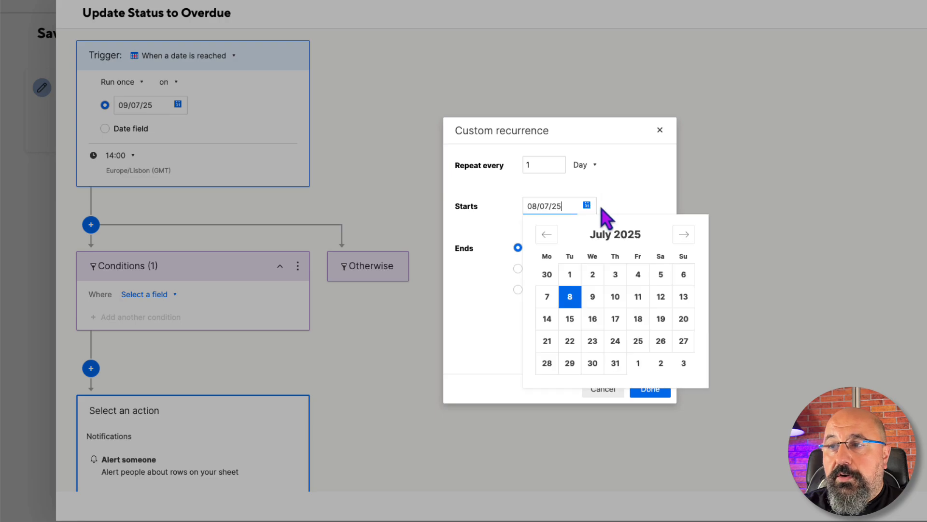
click(593, 297)
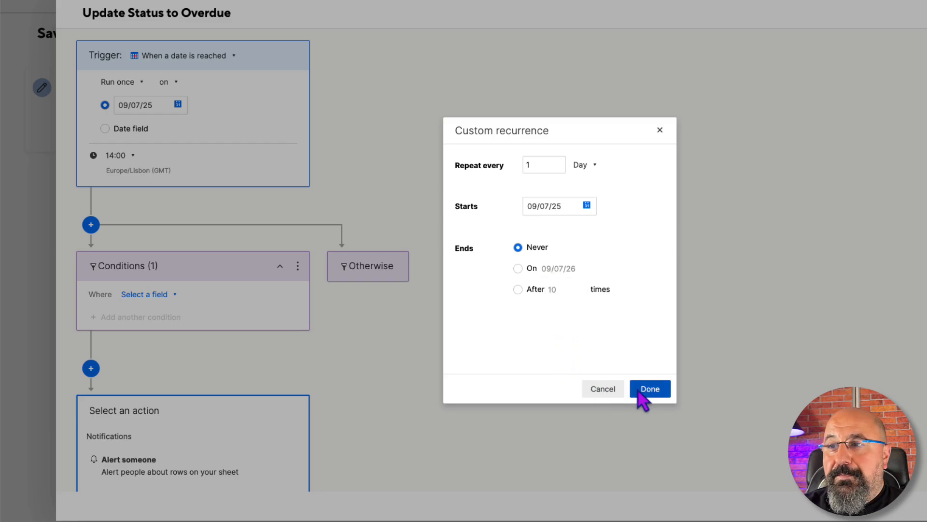
click(653, 392)
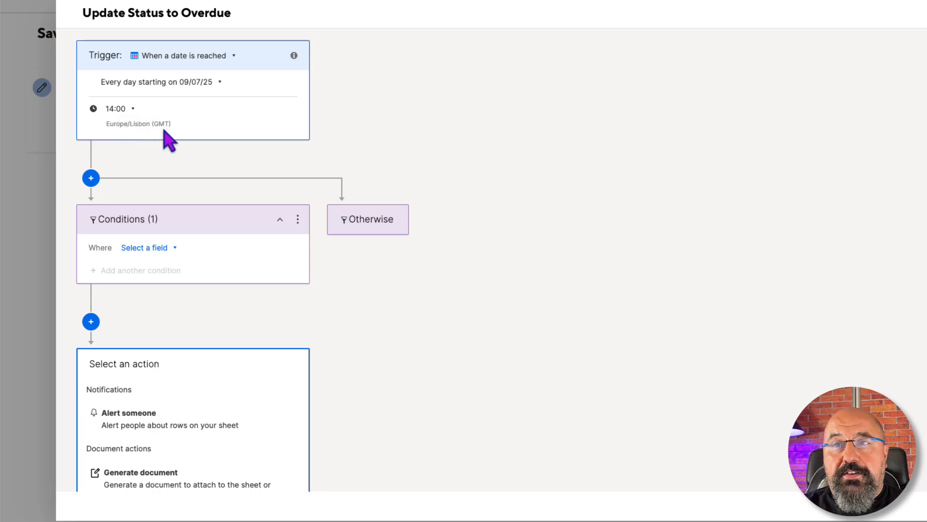
click(131, 109)
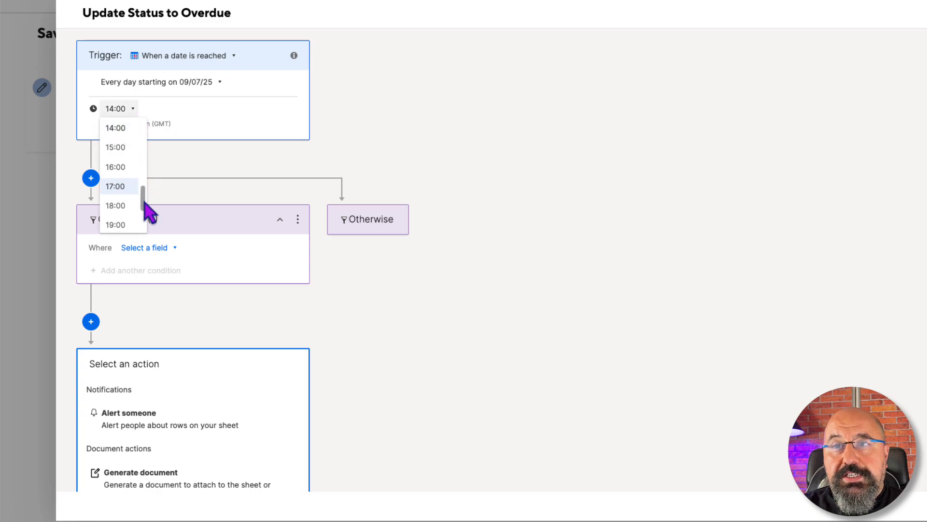
drag(144, 202, 152, 131)
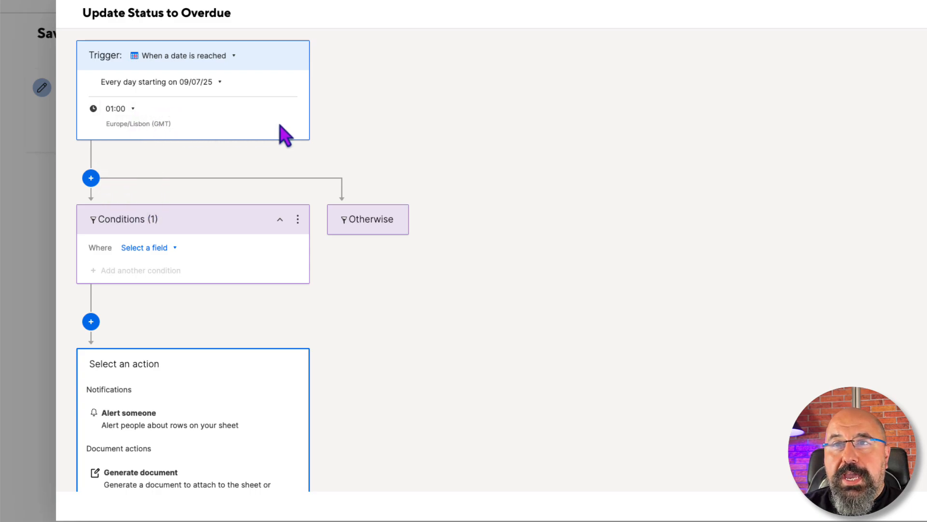
Step: Base the workflow's first condition on the Invoice Date field
scroll(467, 222, down, 1)
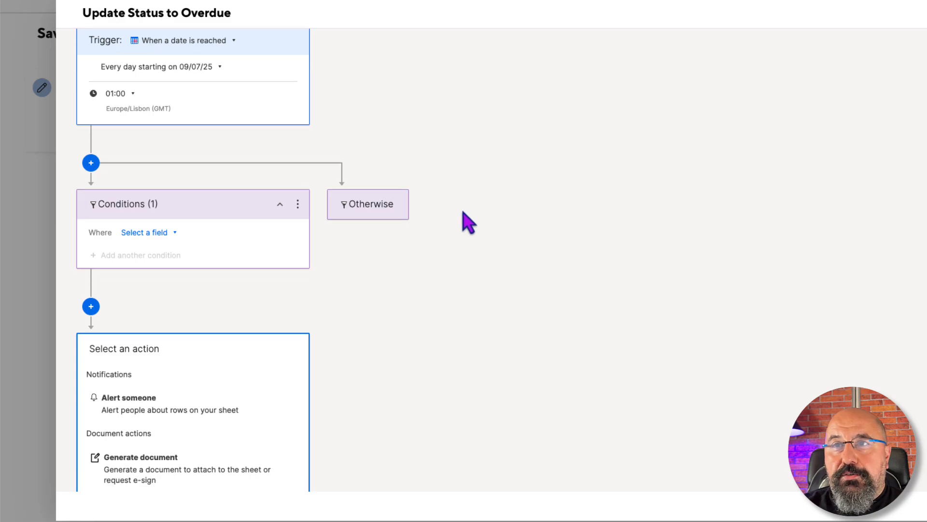
scroll(468, 222, down, 5)
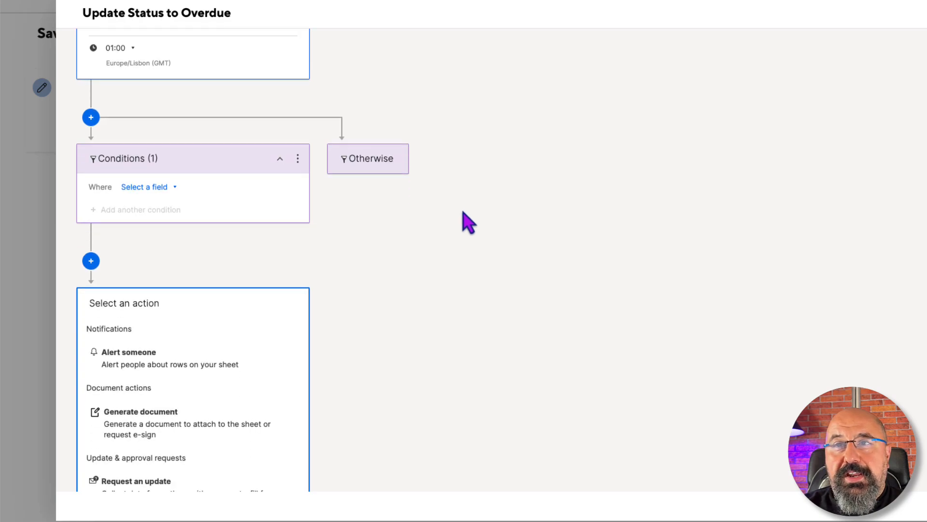
scroll(463, 213, down, 4)
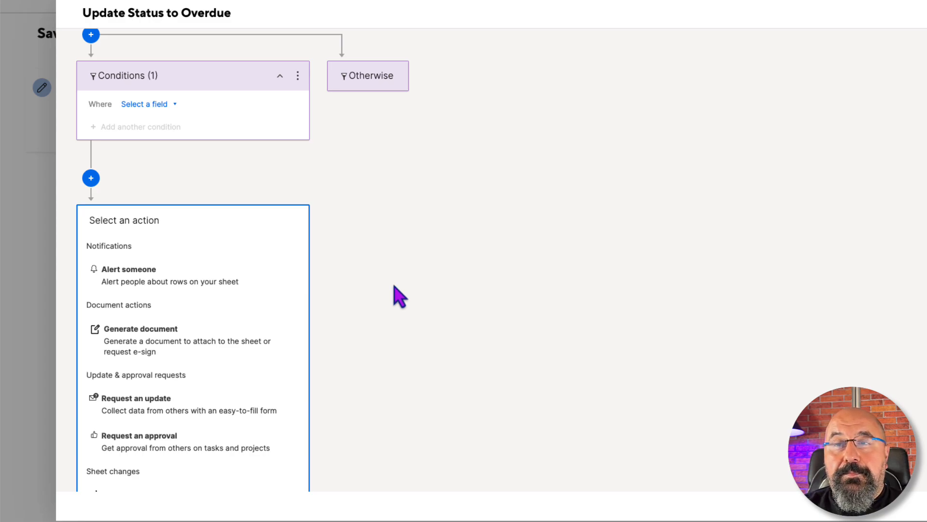
click(142, 105)
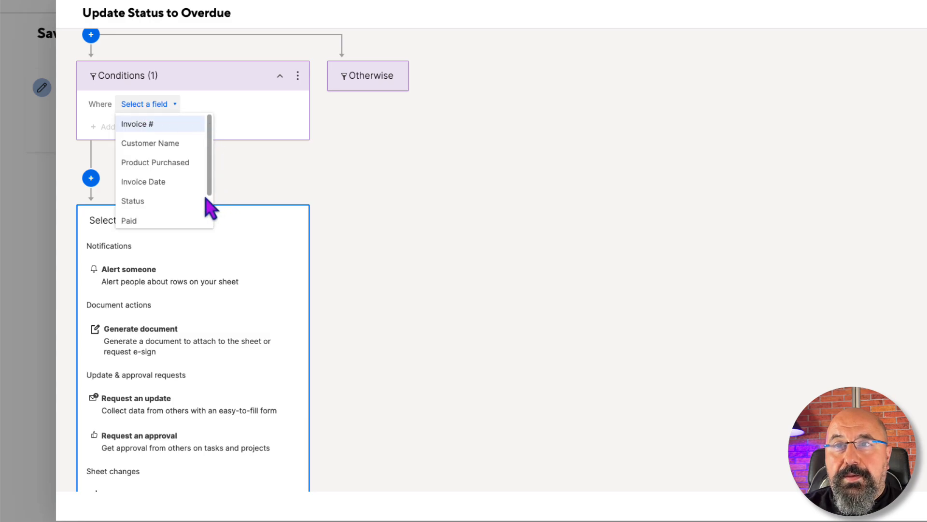
scroll(141, 195, down, 1)
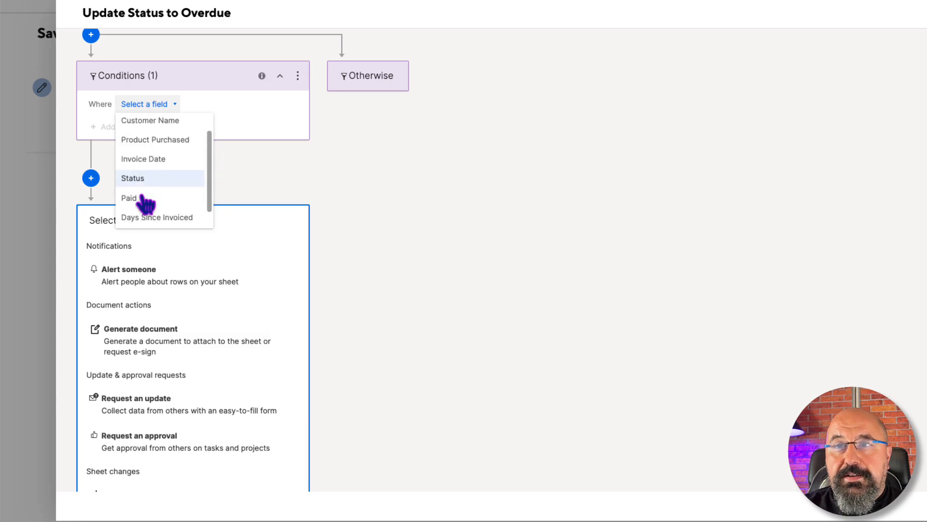
click(141, 191)
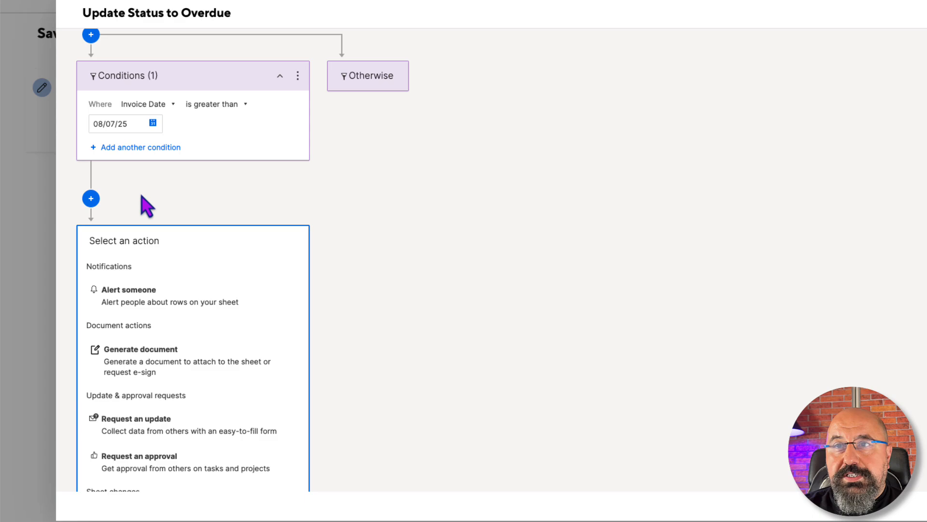
Step: Set the Invoice Date condition to "is not in the last (days)" with a value of 19
click(237, 106)
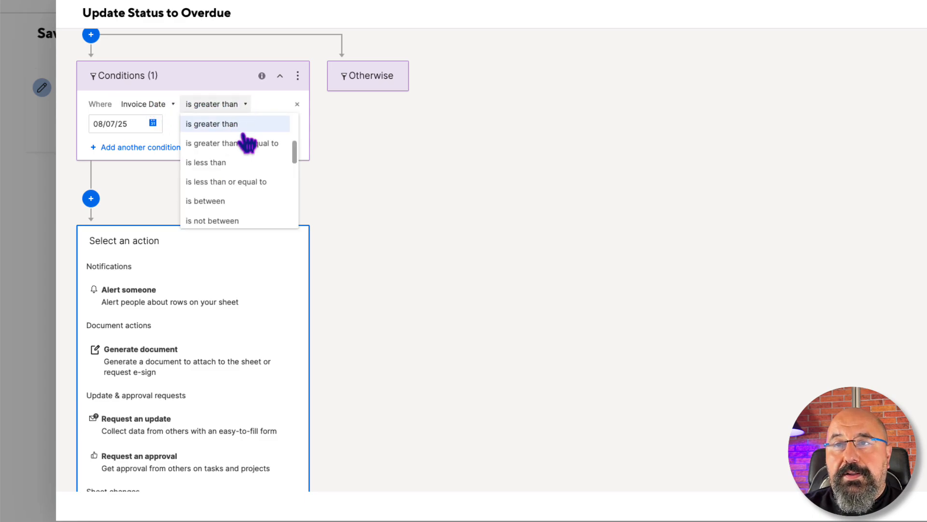
scroll(295, 169, down, 1)
scroll(296, 174, down, 5)
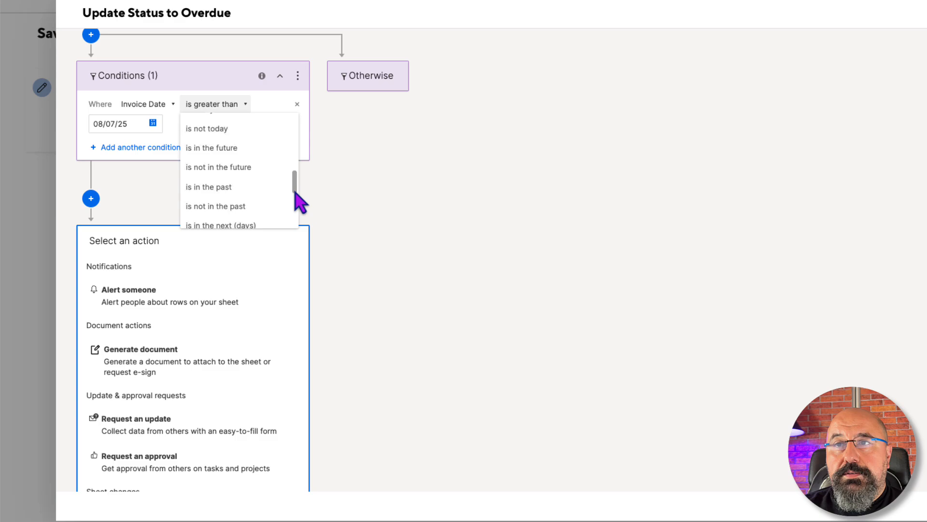
drag(296, 205, 295, 218)
scroll(293, 217, down, 1)
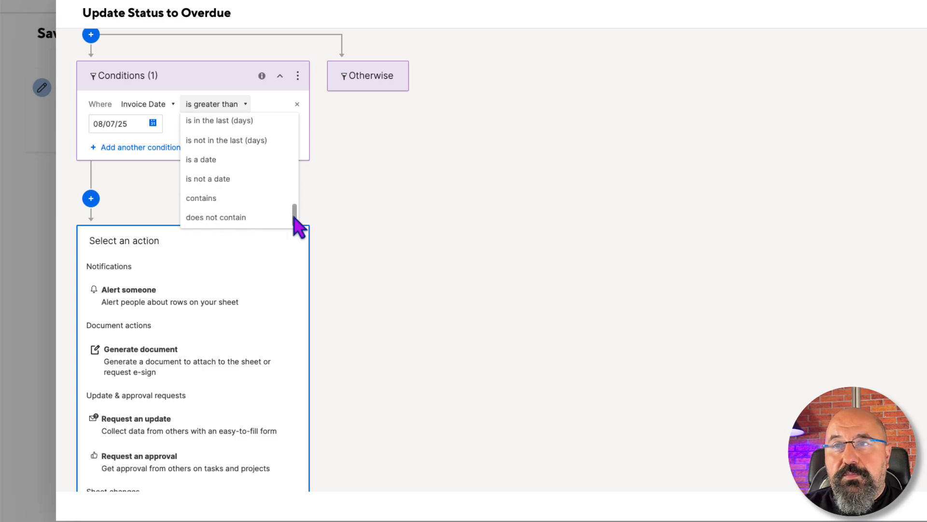
scroll(232, 208, up, 2)
click(232, 208)
click(232, 104)
scroll(265, 151, up, 1)
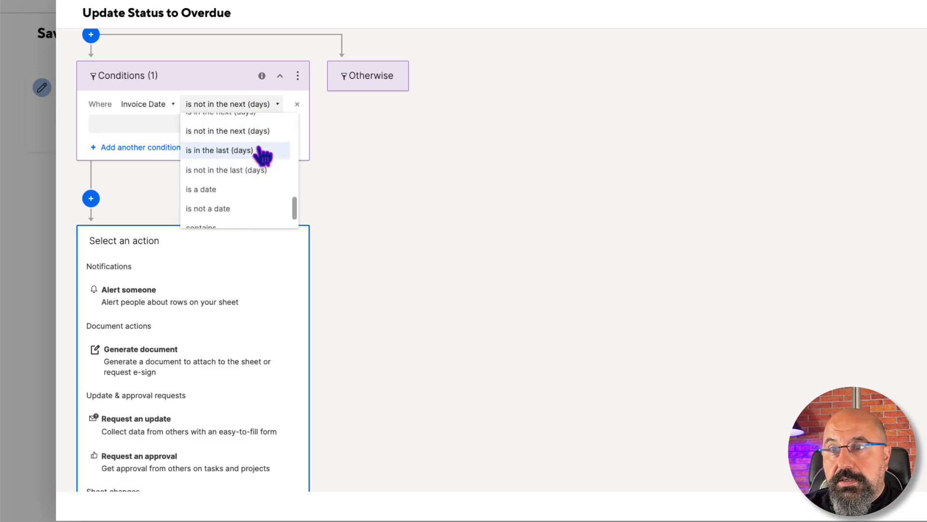
click(260, 169)
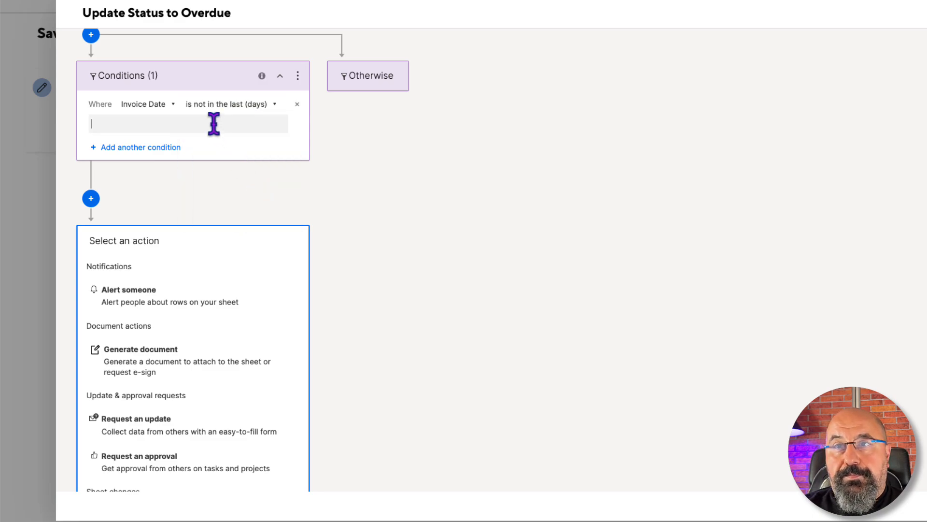
text(1)
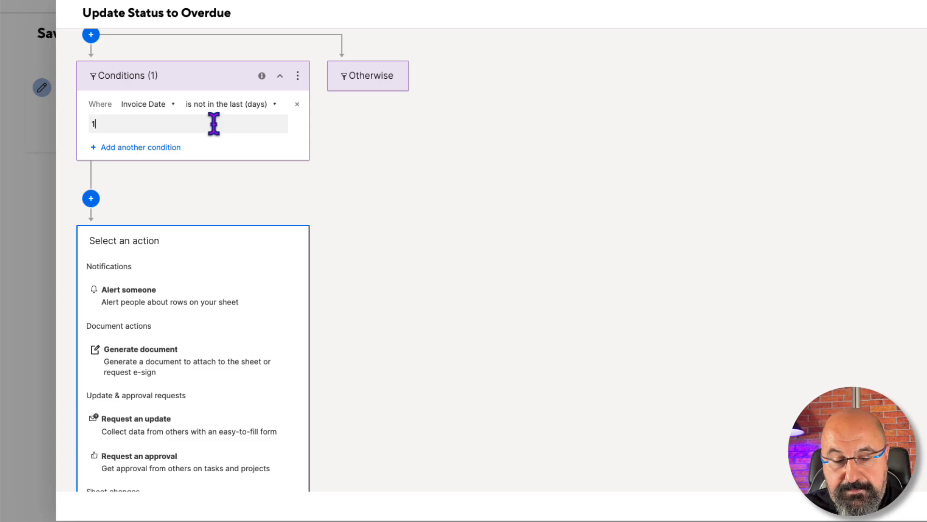
text(9)
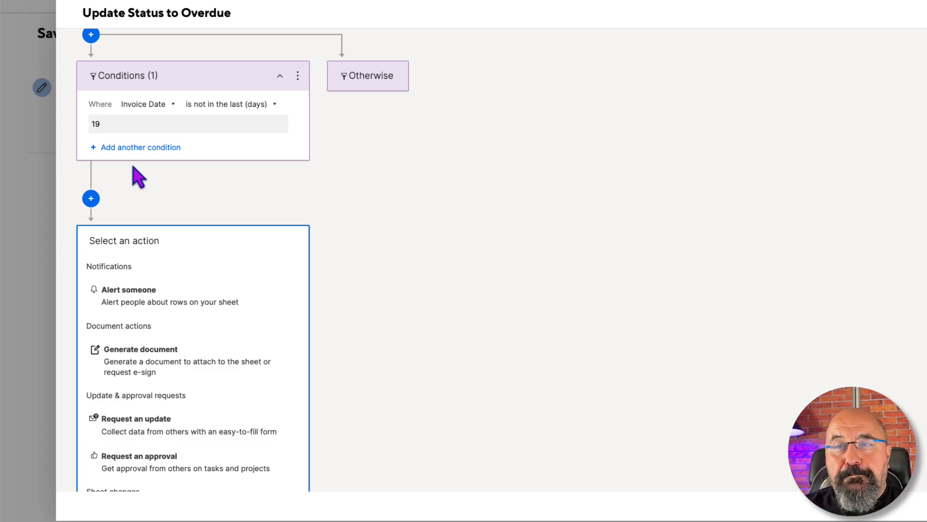
Step: Add a second condition to the same block, joined with "and", requiring that Invoice Date is in the past
click(110, 150)
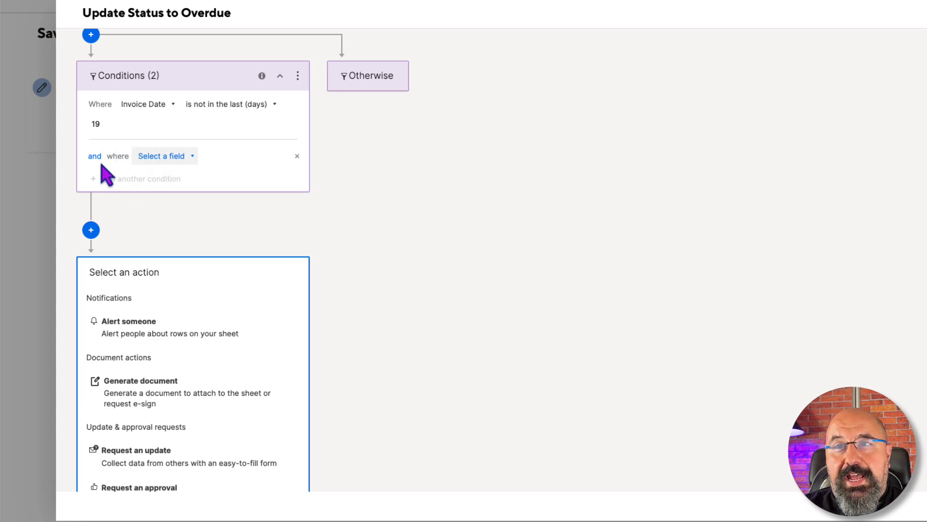
click(192, 157)
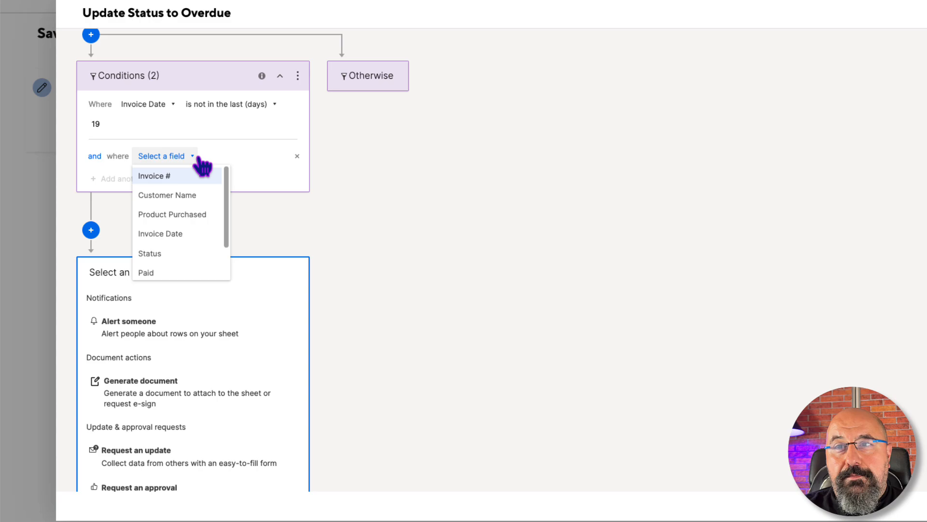
click(195, 234)
click(258, 161)
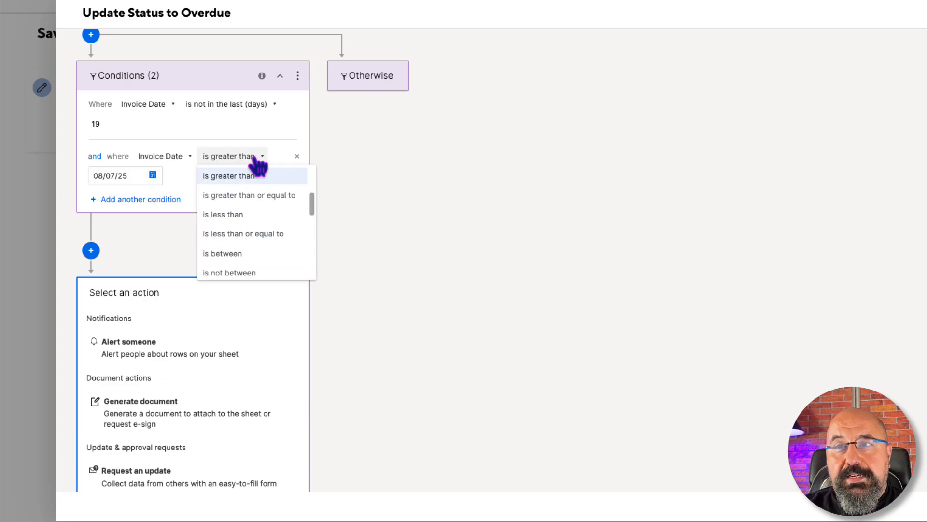
scroll(317, 207, down, 3)
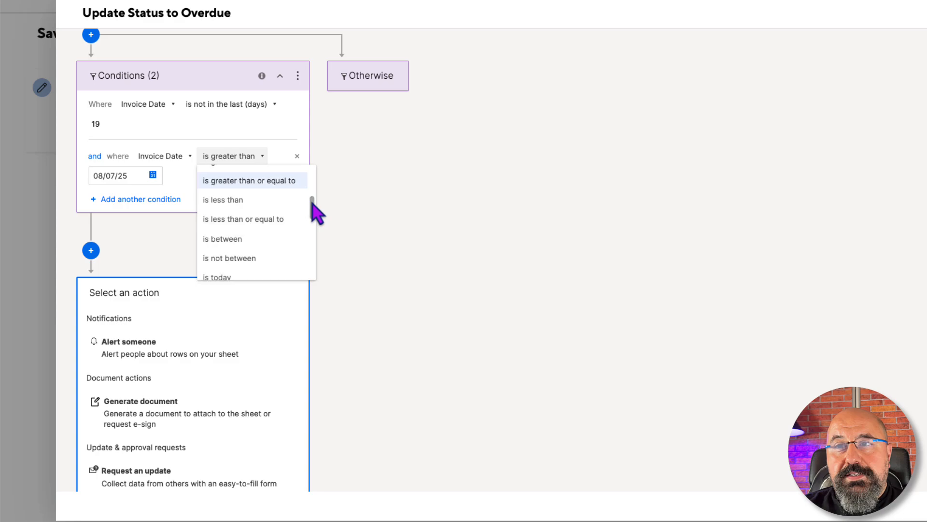
scroll(316, 225, down, 4)
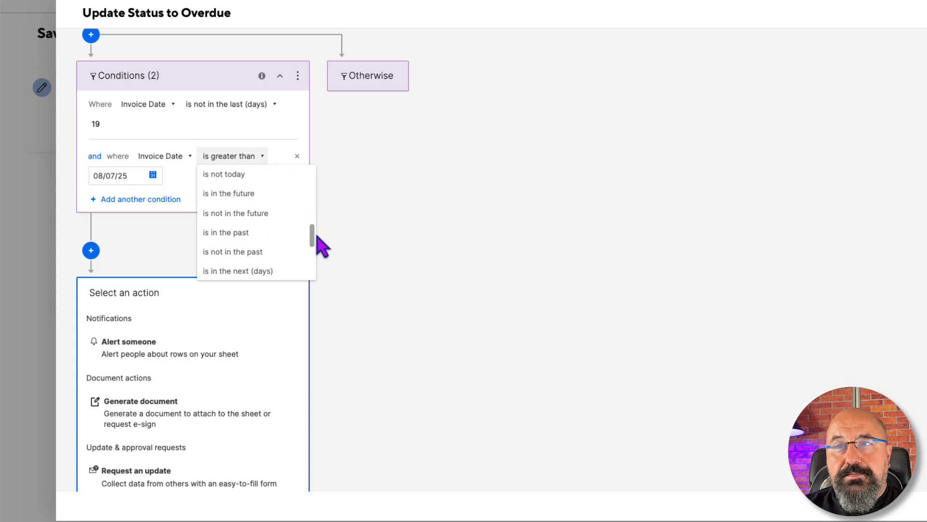
click(233, 215)
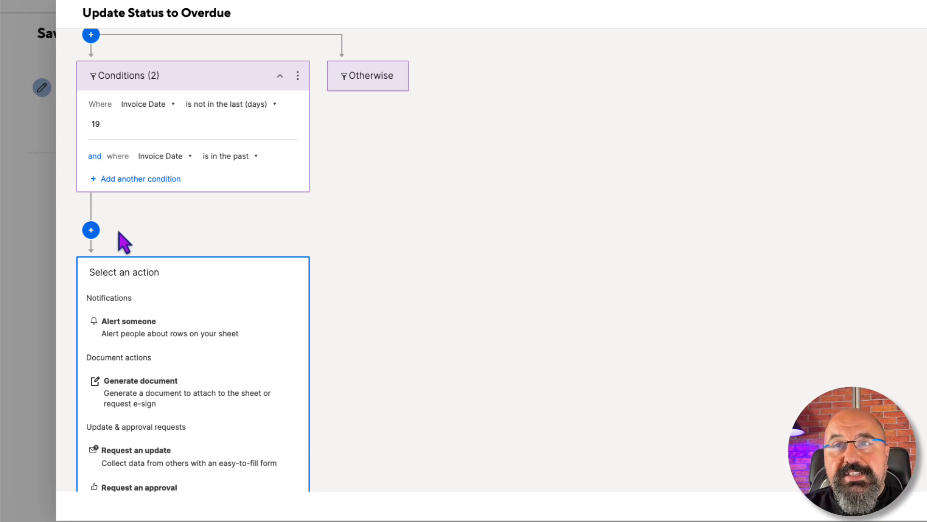
Step: Add a separate condition block below the Invoice Date conditions and base it on the Status field
click(90, 231)
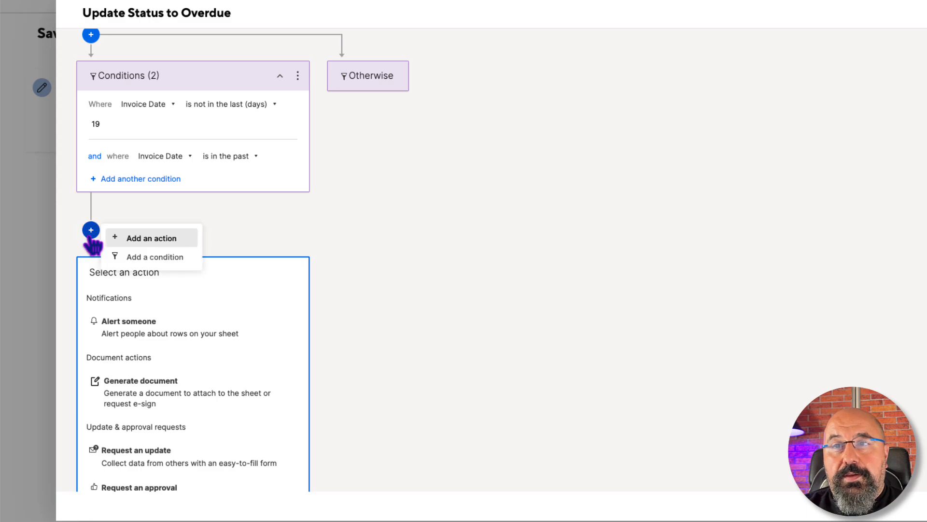
click(147, 257)
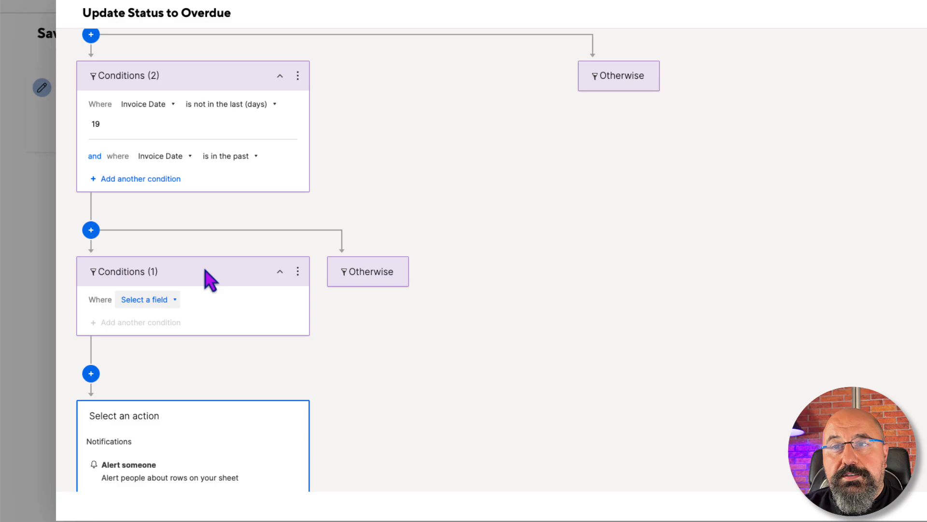
click(172, 301)
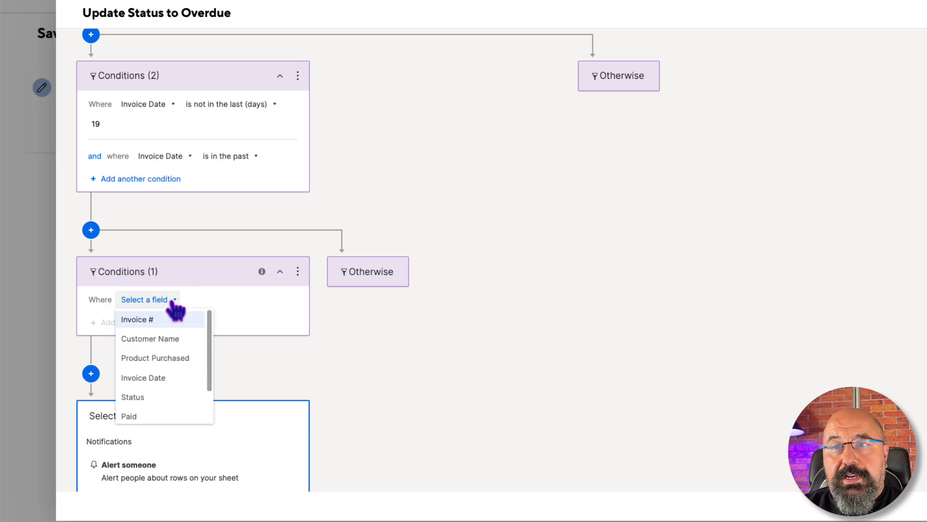
click(163, 401)
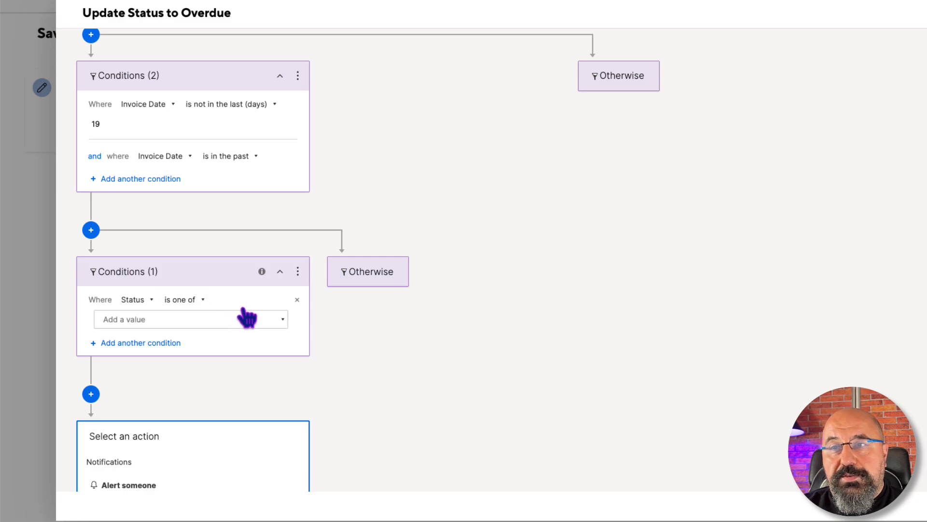
click(284, 323)
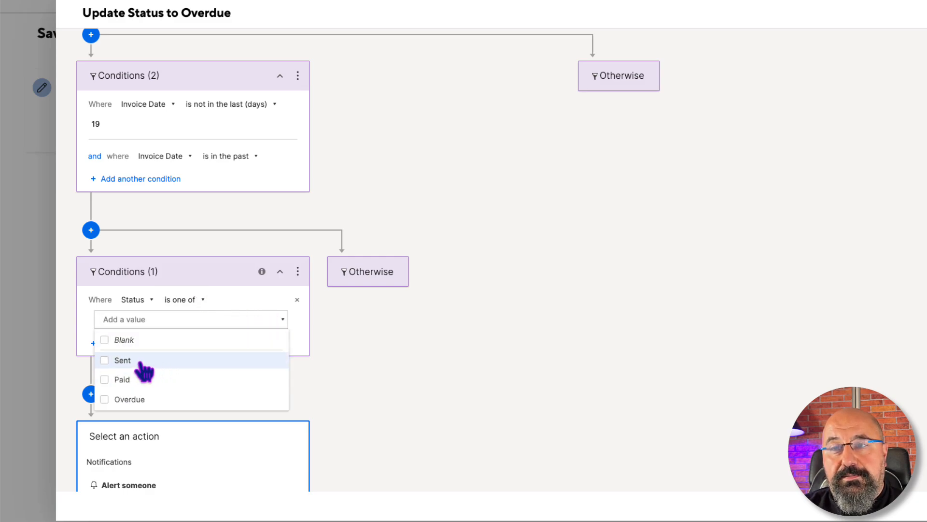
click(238, 306)
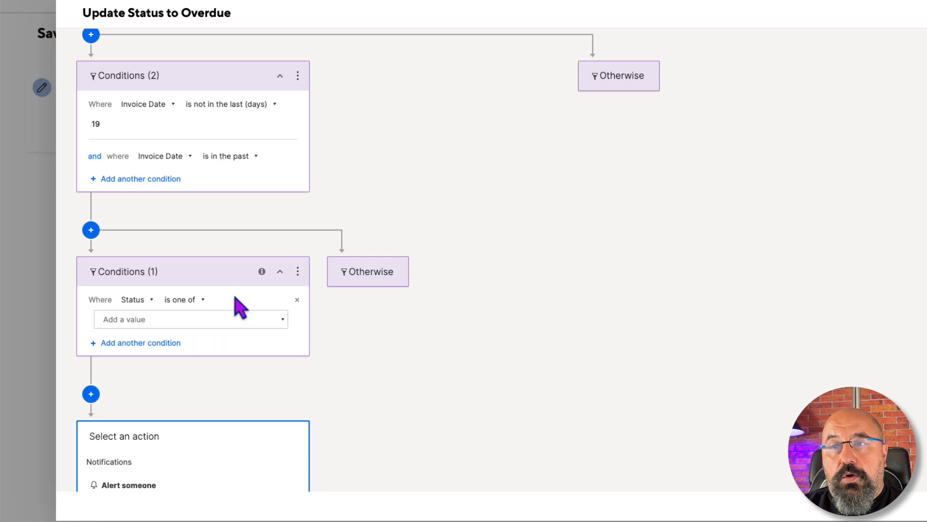
Step: Set the Status condition to "is not one of" with the values Paid and Overdue
click(202, 301)
click(207, 338)
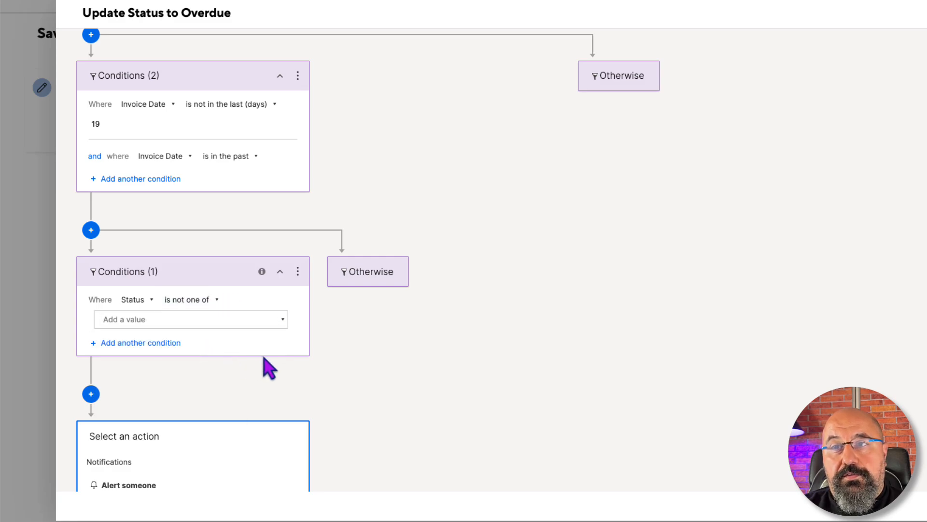
click(284, 327)
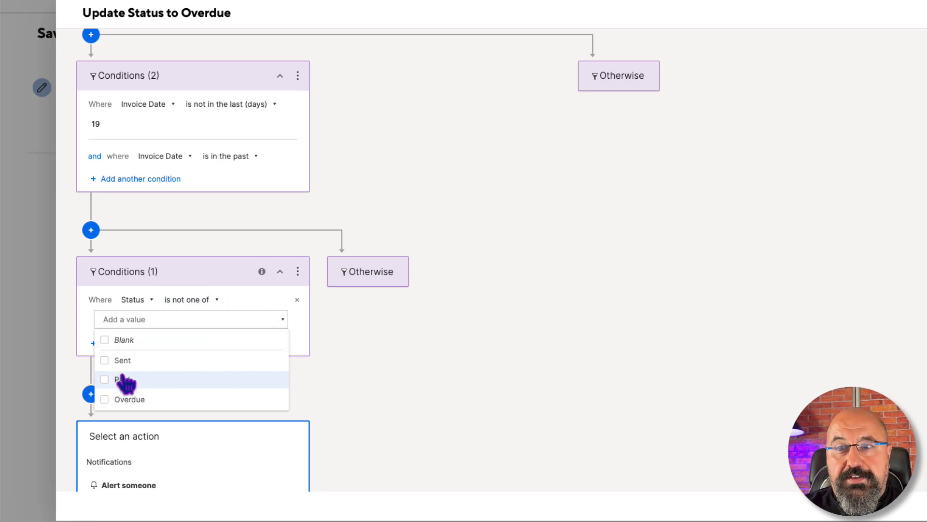
click(105, 380)
click(106, 399)
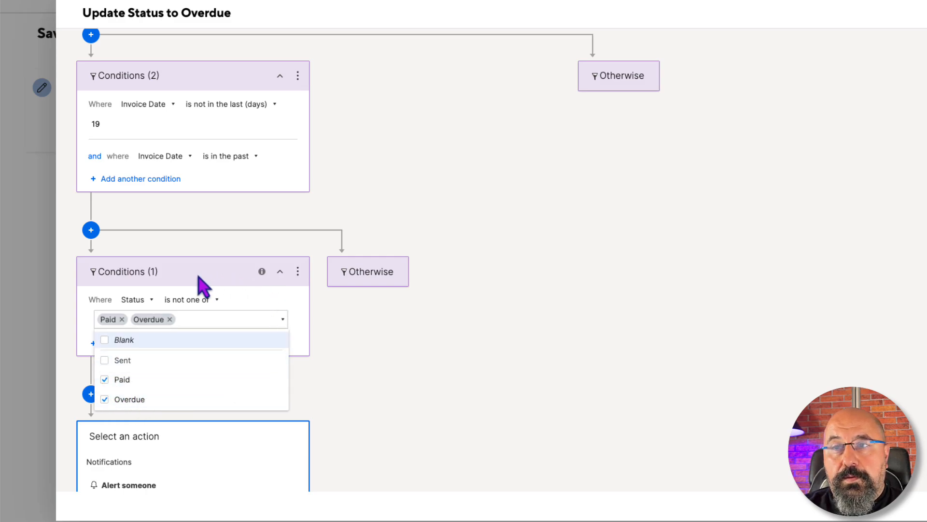
click(305, 343)
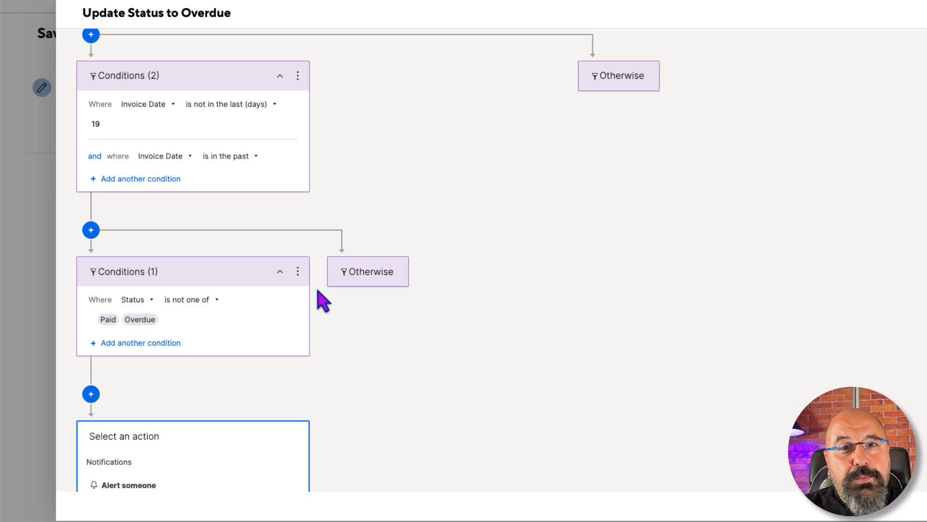
Step: Choose Change cell value as the workflow's action below the Status condition block
scroll(321, 300, down, 5)
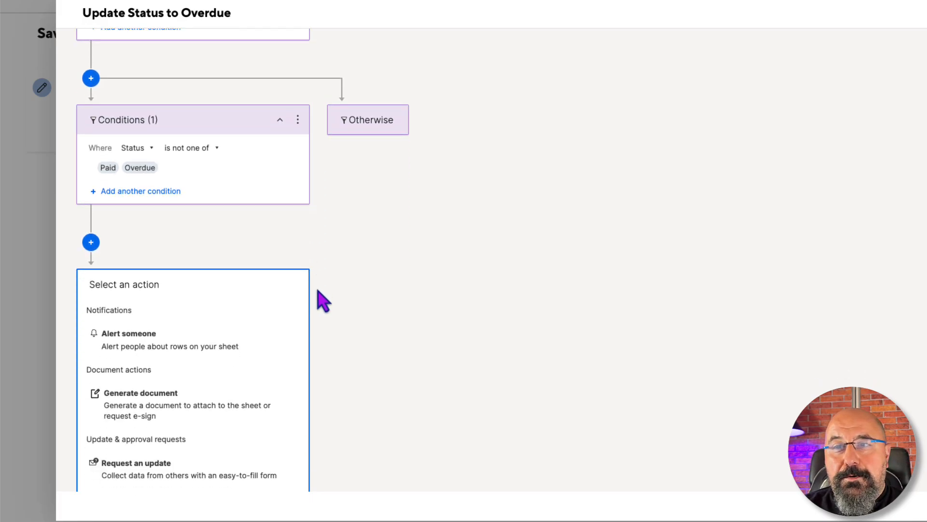
scroll(320, 299, down, 6)
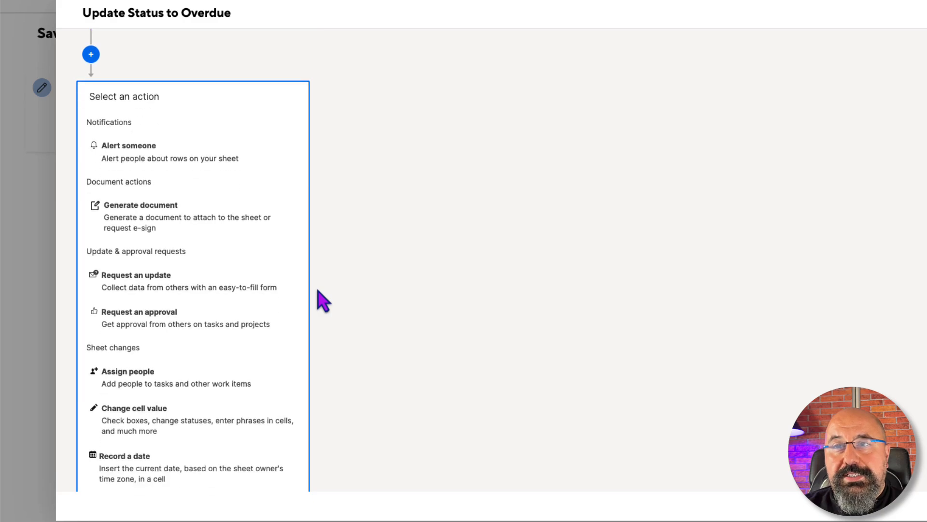
scroll(321, 300, down, 3)
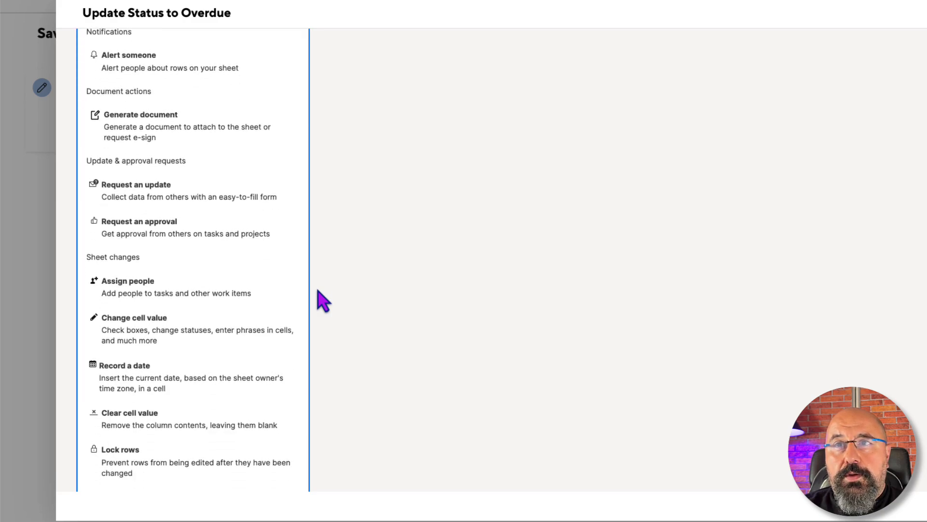
scroll(321, 300, down, 2)
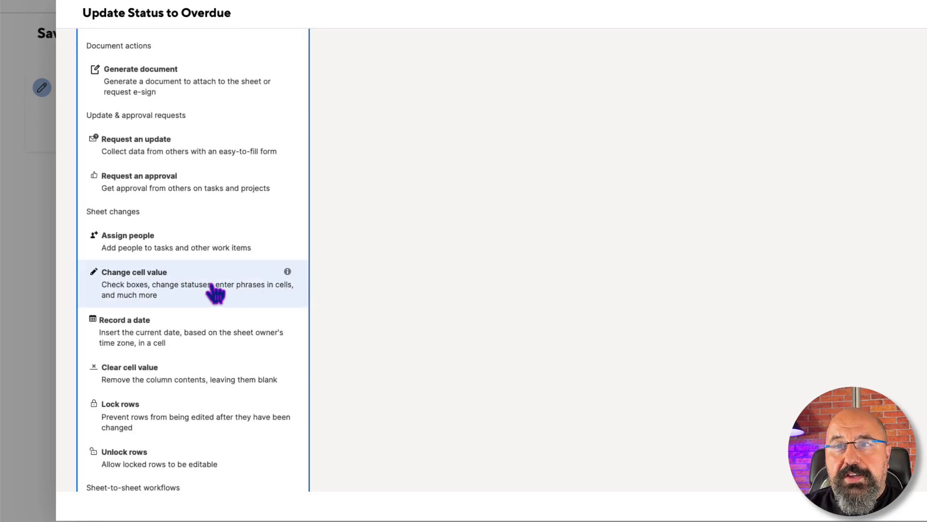
click(145, 288)
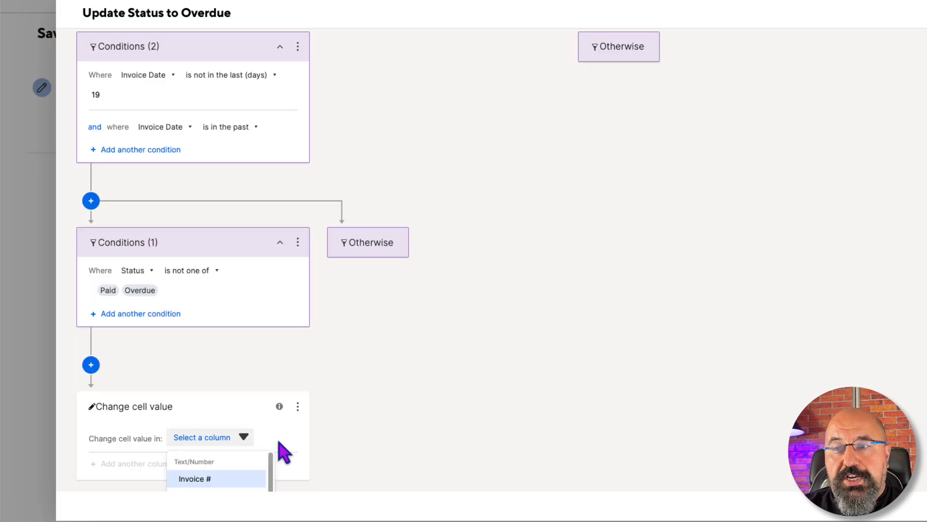
Step: Set the action to change the cell value in the Status column to Overdue
scroll(276, 443, down, 1)
scroll(261, 451, down, 3)
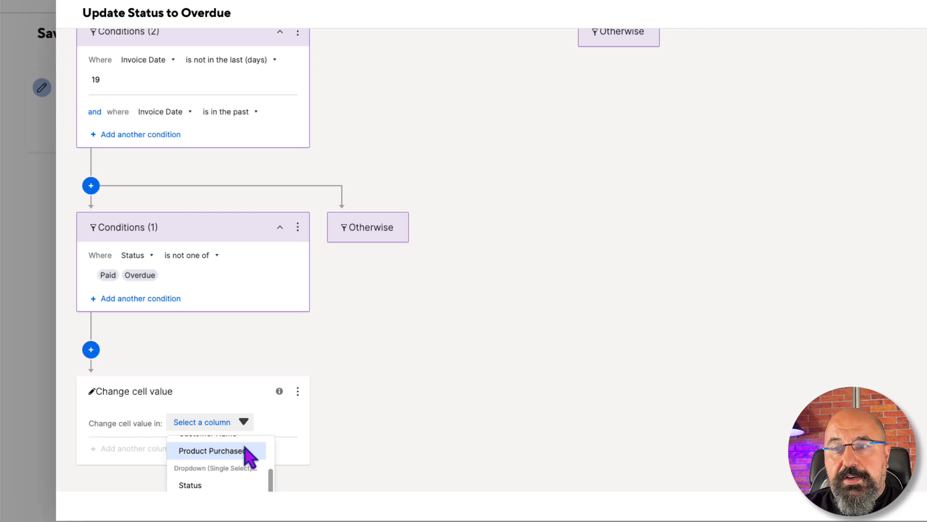
click(195, 484)
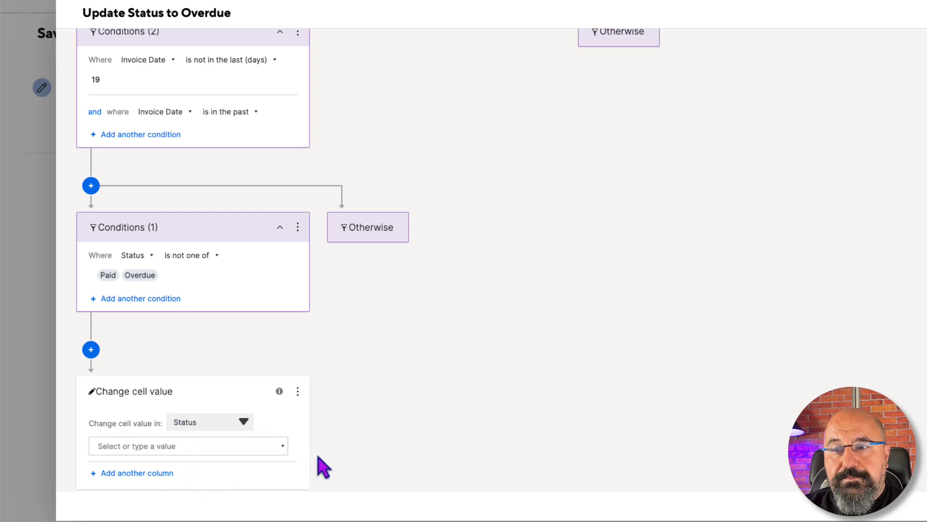
click(280, 446)
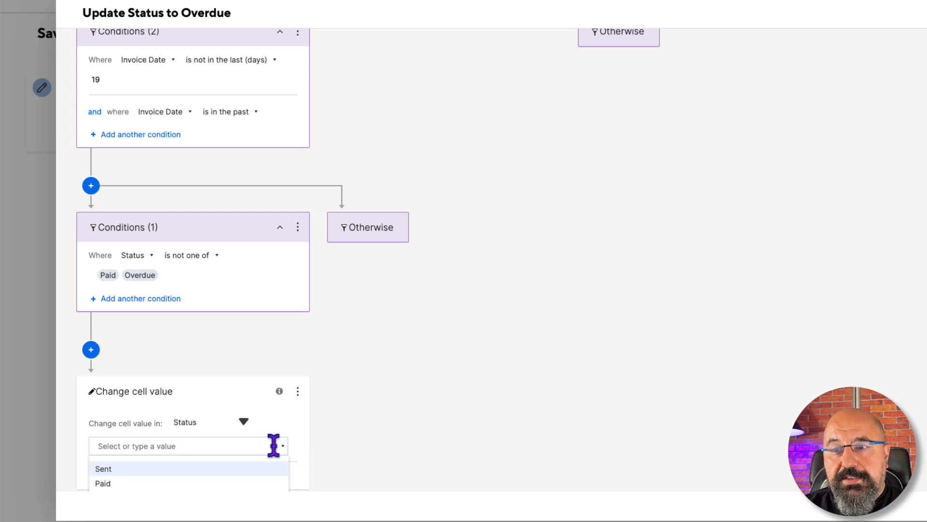
scroll(178, 478, down, 1)
click(123, 481)
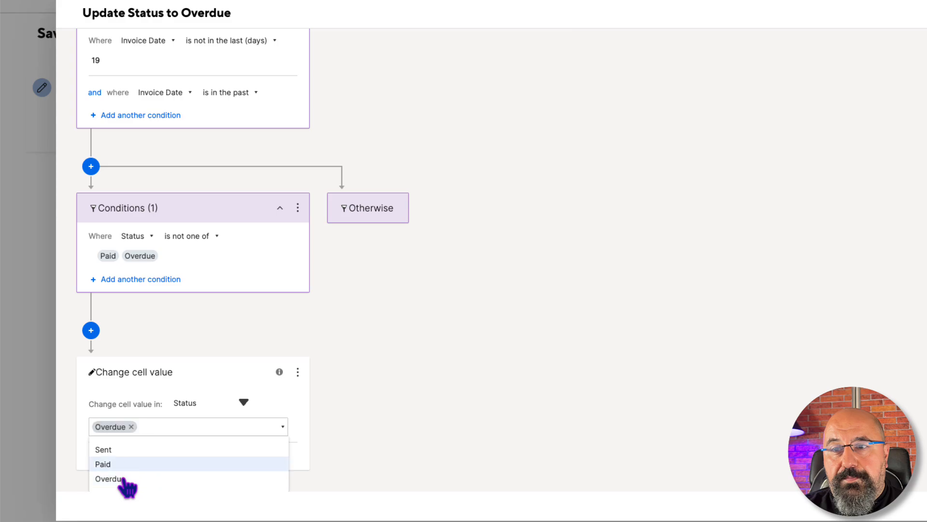
click(404, 418)
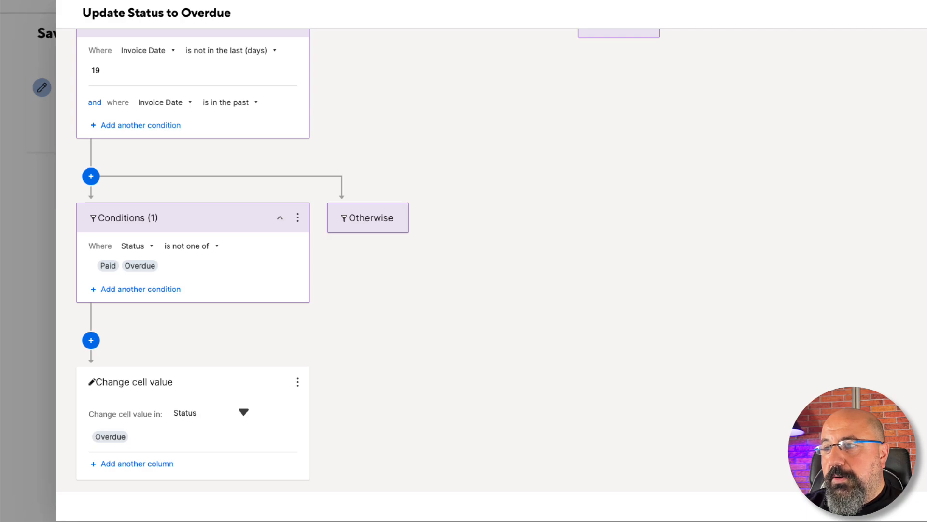
Step: Review the Update Status to Overdue workflow from its trigger through to its action and save it
drag(868, 382, 868, 272)
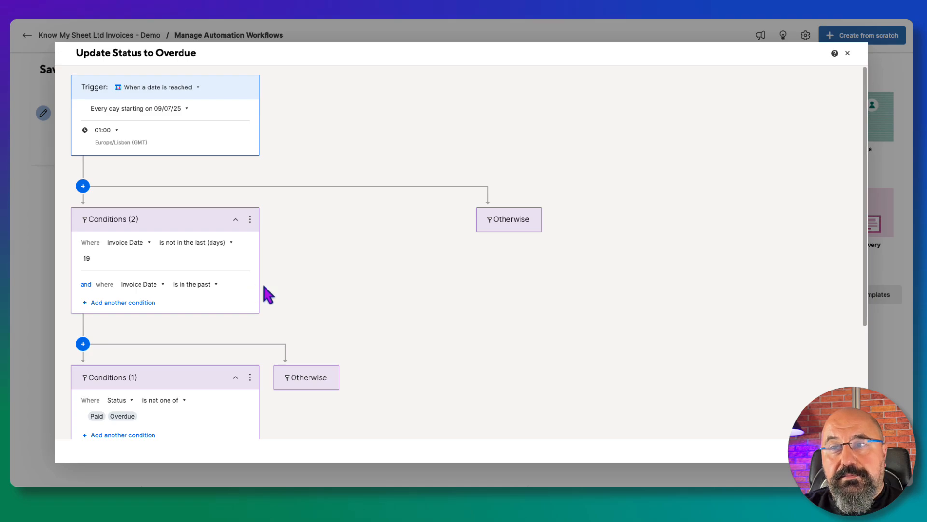
scroll(268, 283, down, 2)
scroll(276, 284, down, 5)
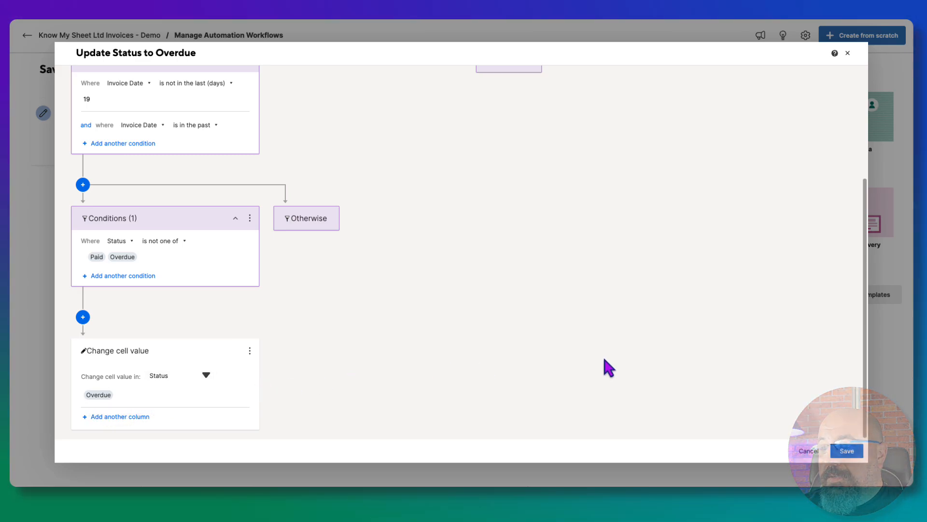
click(847, 450)
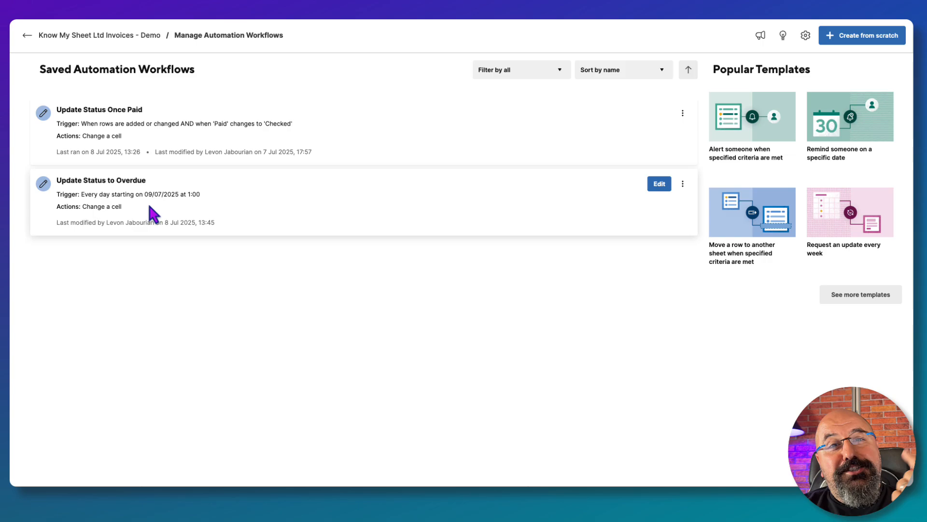
Step: Return to the Know My Sheet Ltd Invoices - Demo sheet and examine the Status and Overdue? columns of the unpaid invoices
click(77, 38)
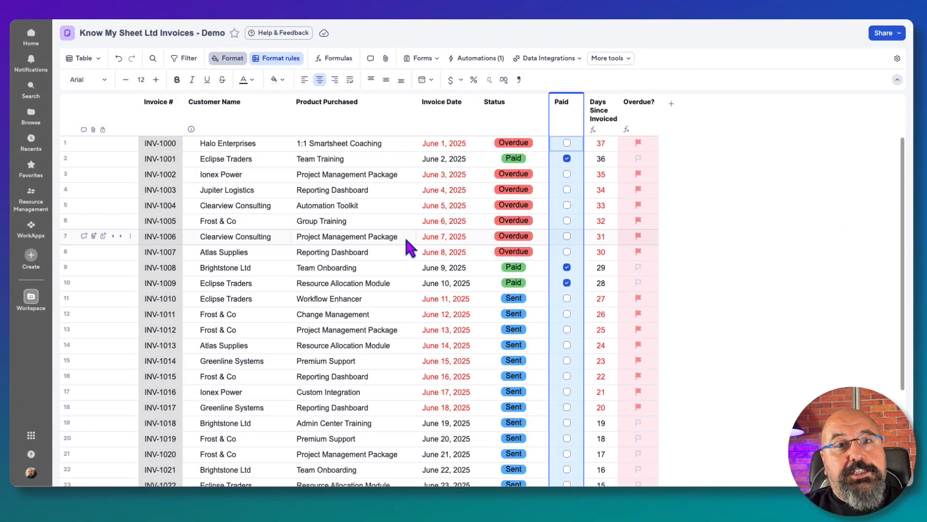
scroll(406, 247, down, 3)
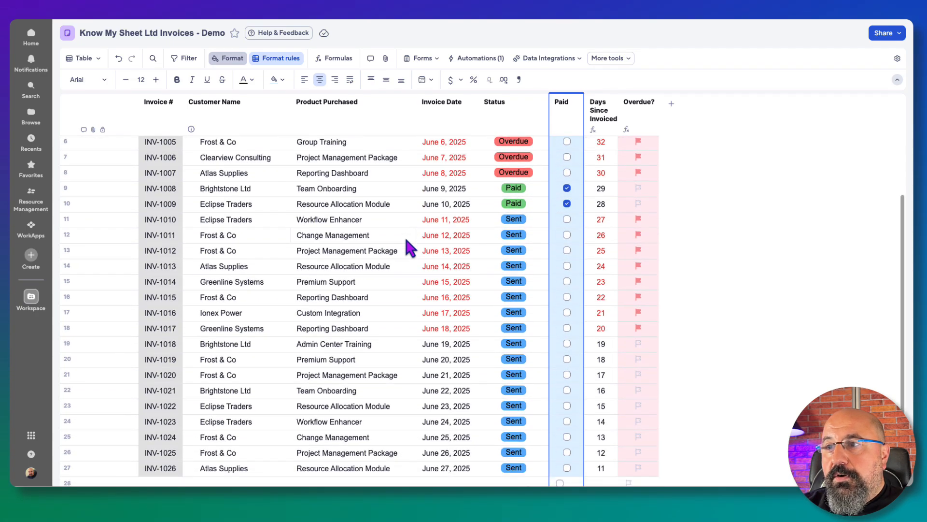
scroll(408, 244, down, 1)
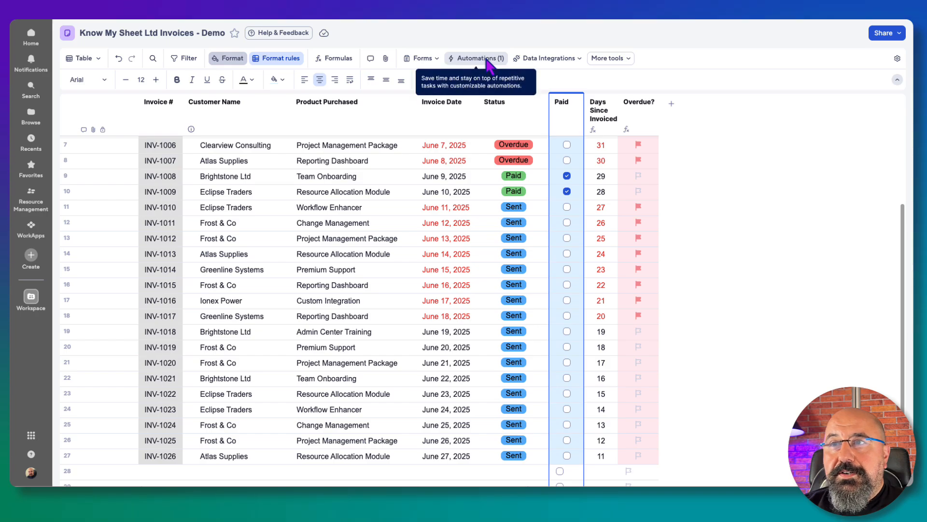
Step: Run the Update Status to Overdue workflow manually on the entire sheet and dismiss the completion message
click(489, 63)
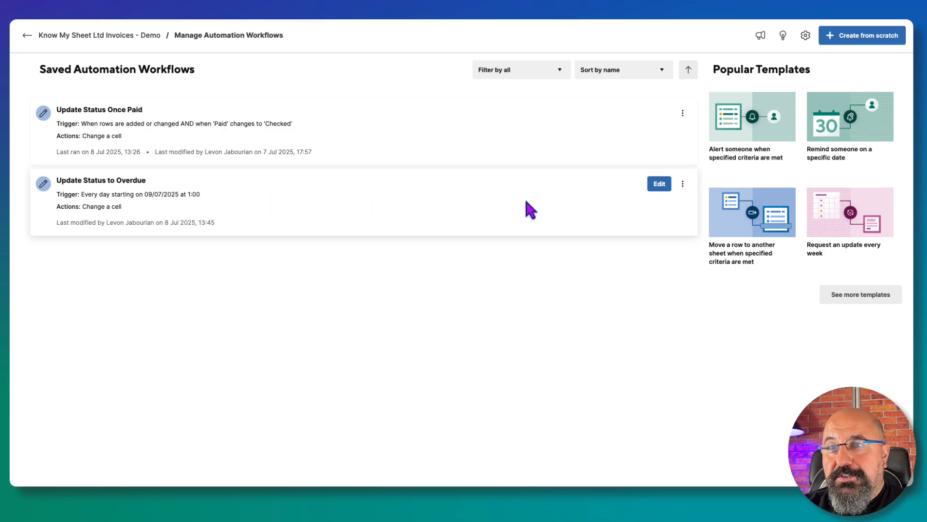
click(683, 185)
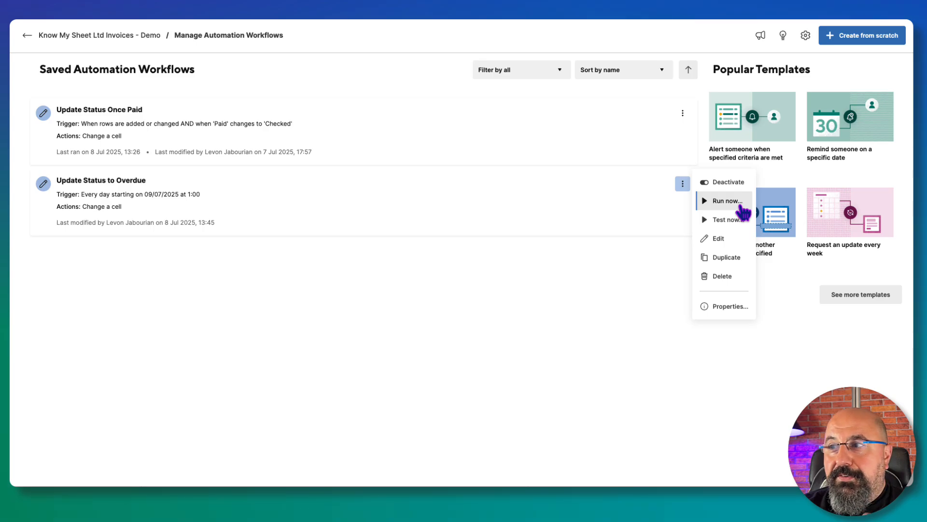
click(727, 221)
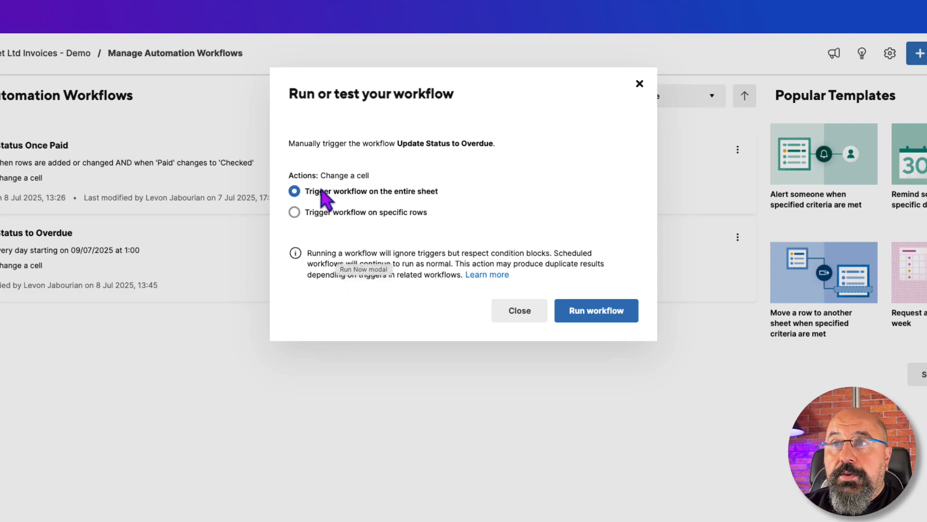
click(595, 319)
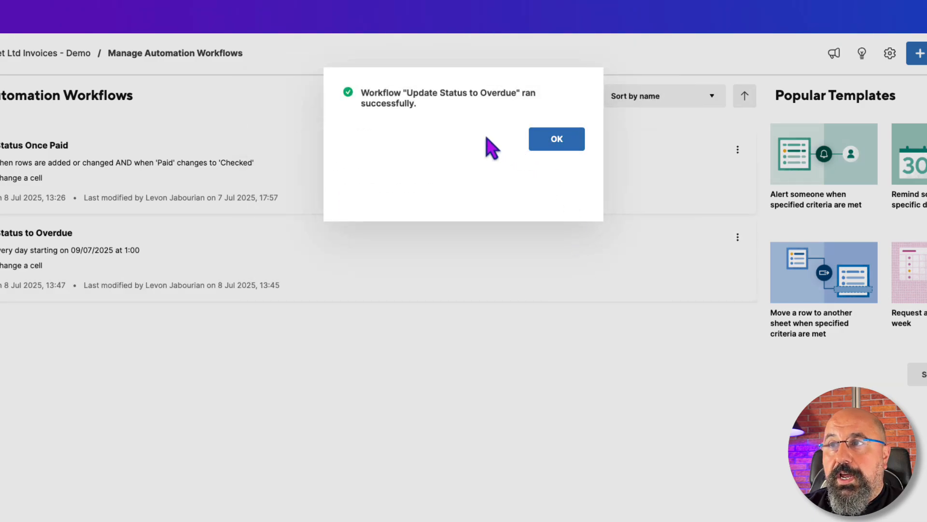
click(566, 144)
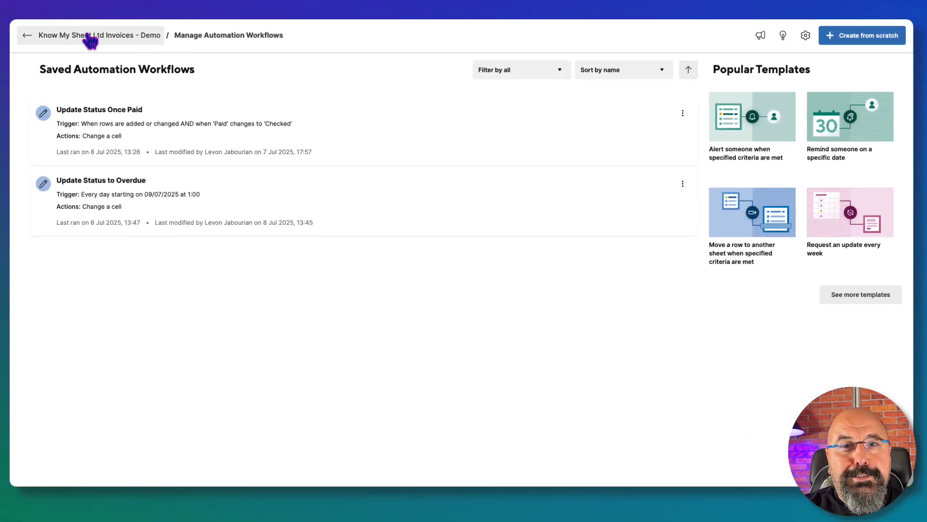
Step: Check the Status values in the invoice sheet, look at the saved automation workflows, and return to the sheet
click(90, 39)
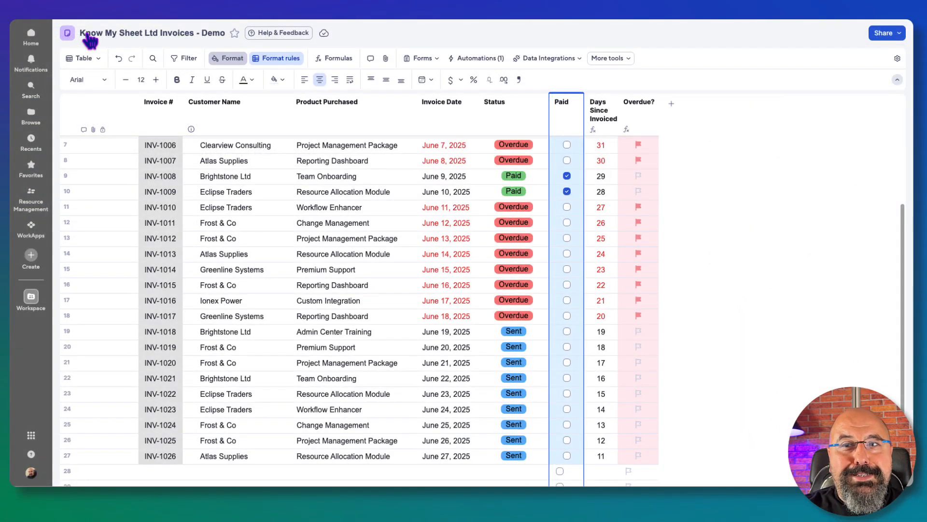
scroll(514, 338, down, 1)
scroll(515, 338, down, 1)
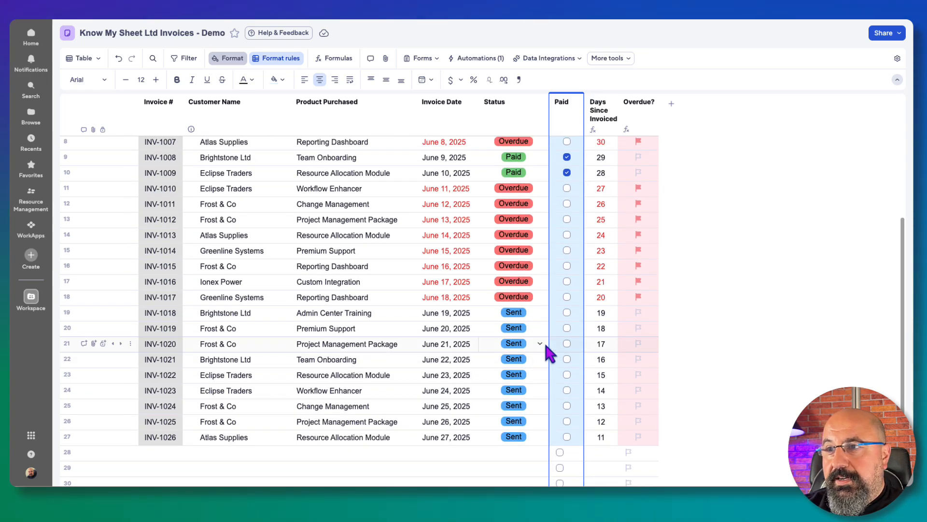
scroll(546, 345, up, 1)
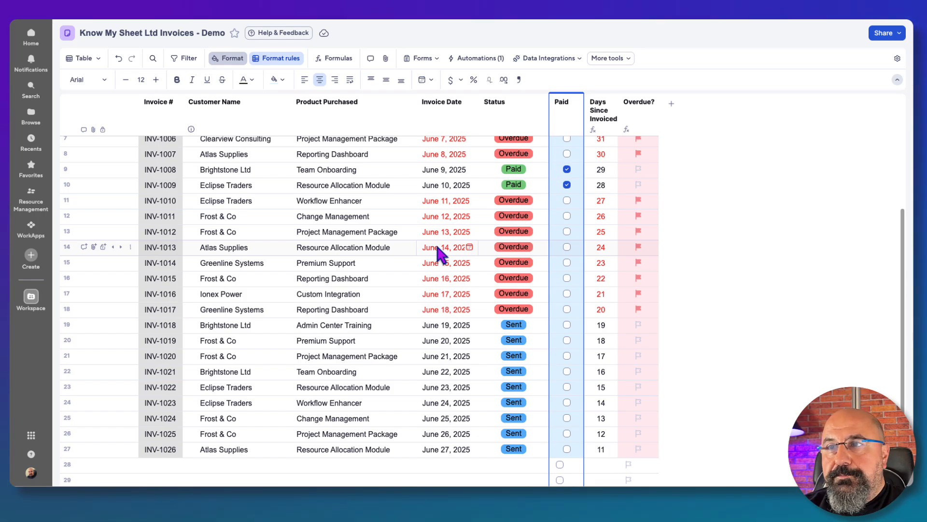
click(478, 59)
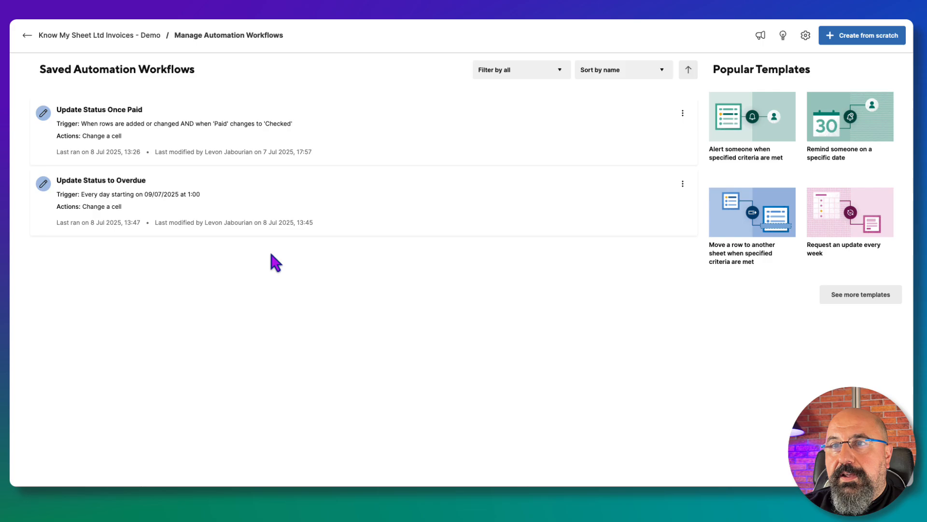
click(43, 36)
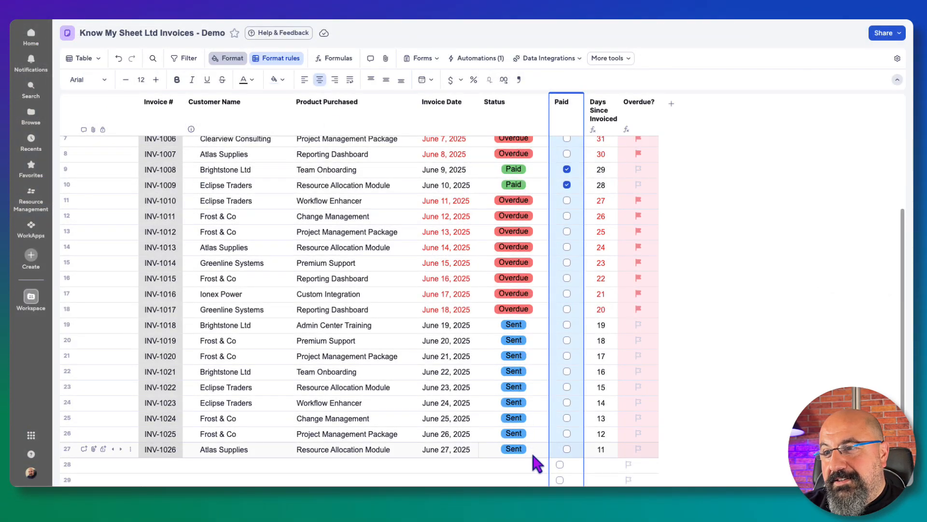
Step: Copy all Status cells from row 27 (INV-1026) up to row 1 (INV-1000)
click(533, 451)
scroll(533, 355, up, 3)
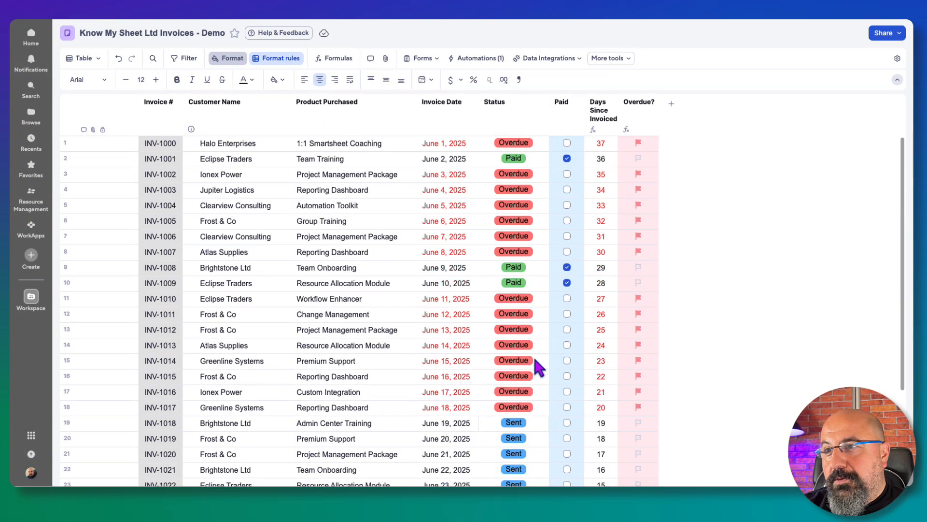
shift+click(540, 144)
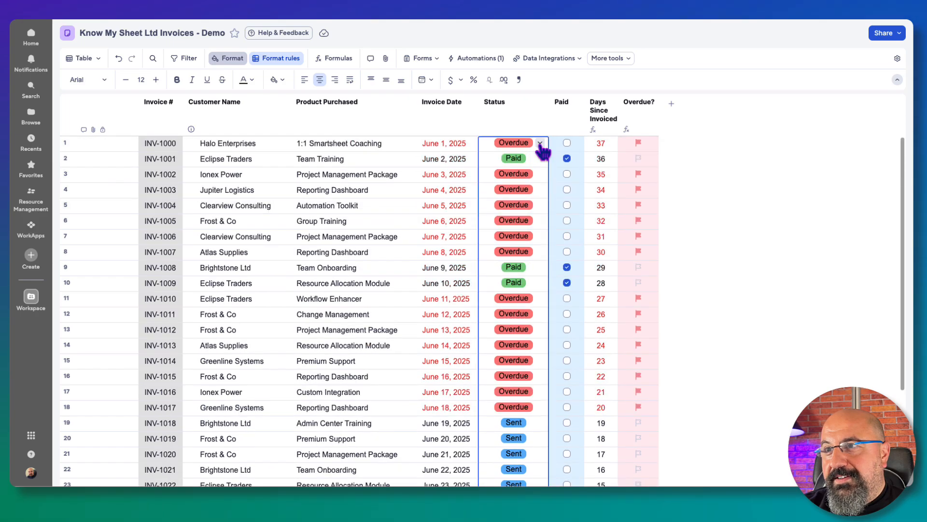
right_click(495, 147)
click(521, 178)
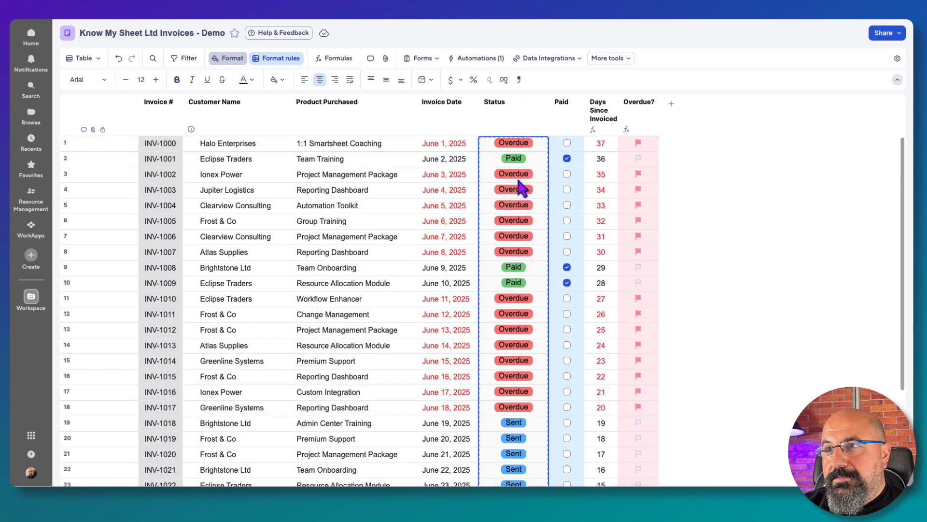
scroll(439, 245, down, 5)
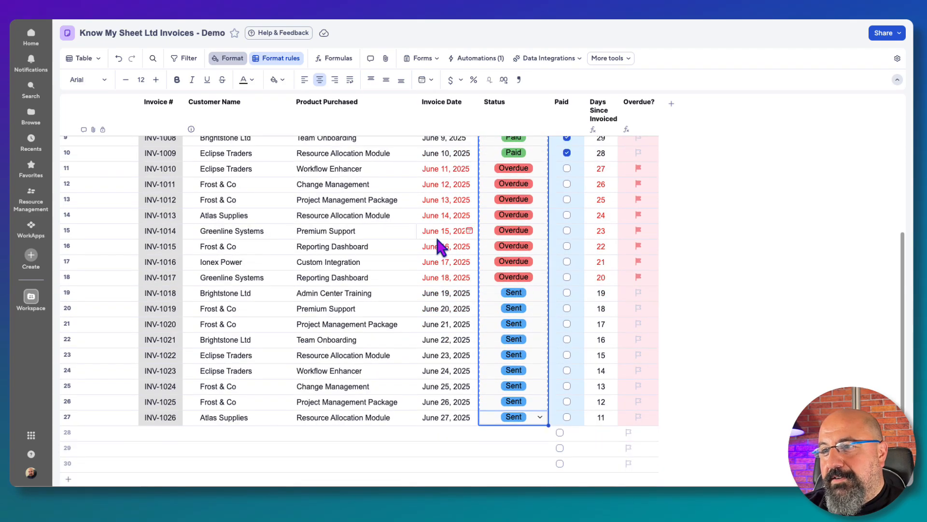
scroll(439, 244, up, 5)
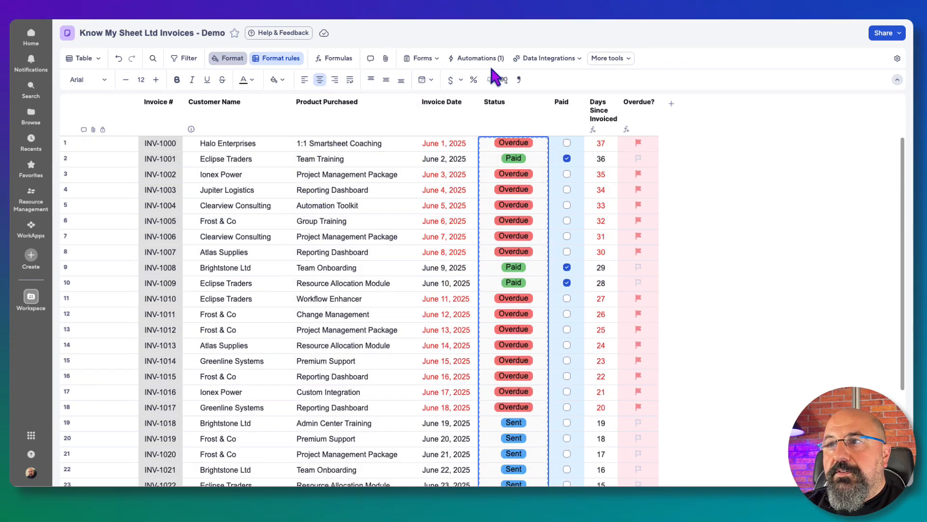
Step: Review the trigger and action of the Update Status Once Paid workflow, close it without changes, and return to the invoice sheet
click(478, 59)
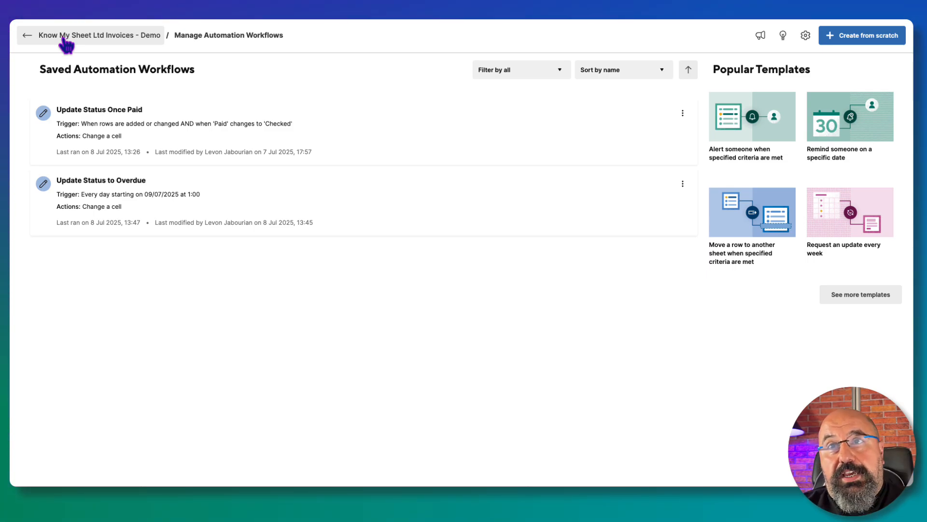
click(116, 131)
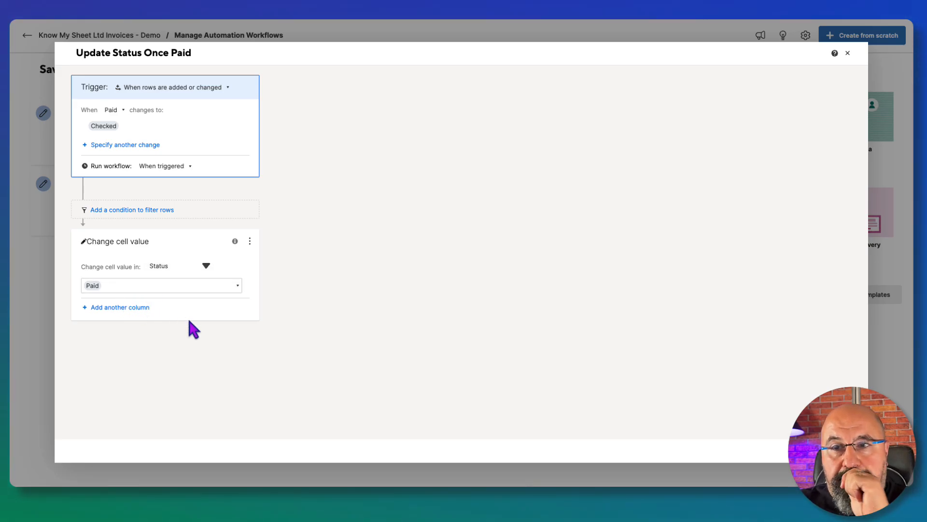
key(Escape)
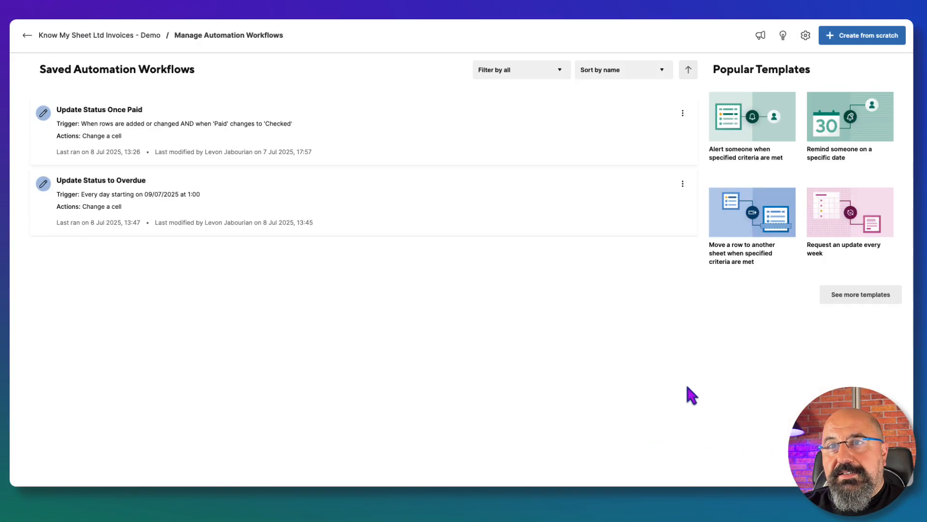
click(72, 36)
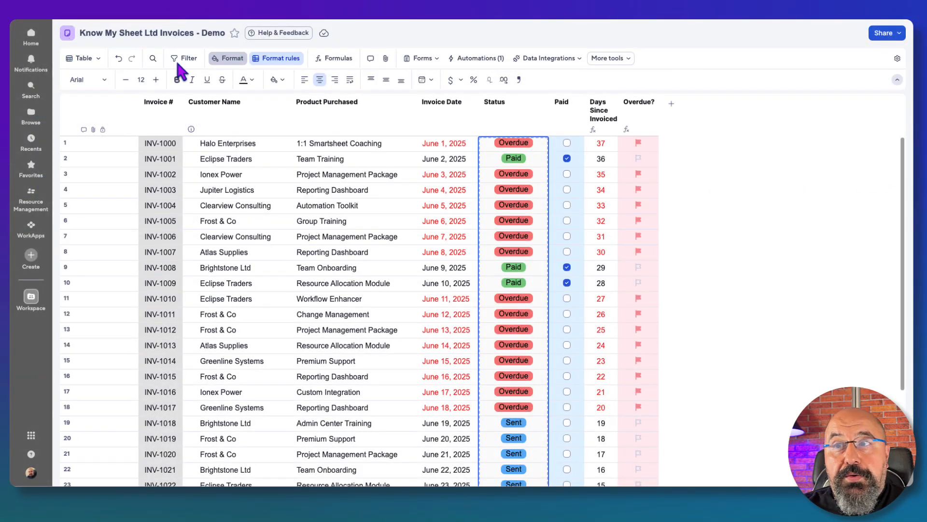
Step: Mark invoice INV-1011 in row 12 as paid and manually run the Update Status Once Paid workflow on the entire sheet
click(567, 314)
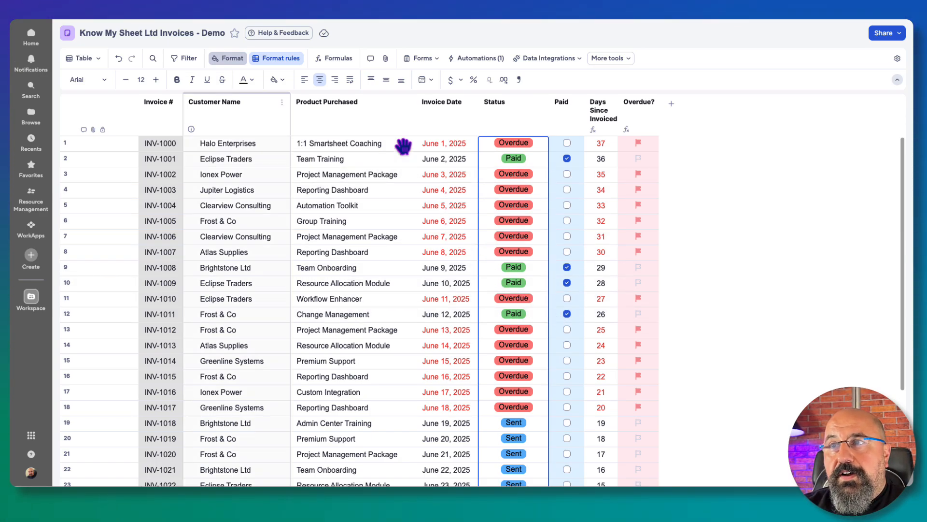
click(482, 58)
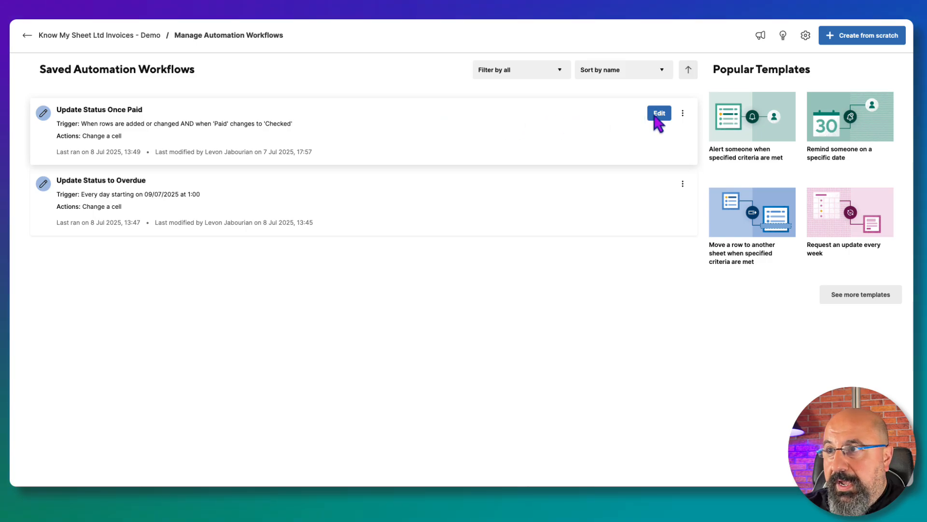
click(683, 116)
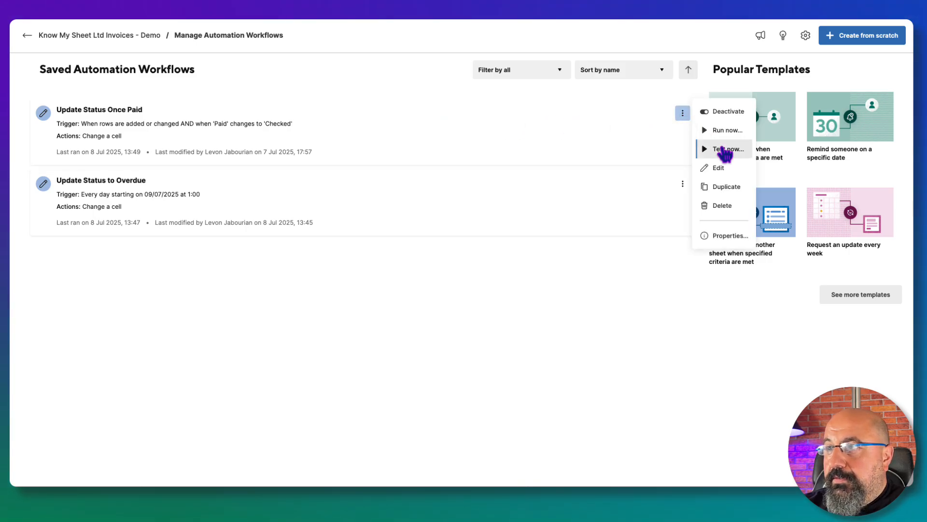
click(719, 131)
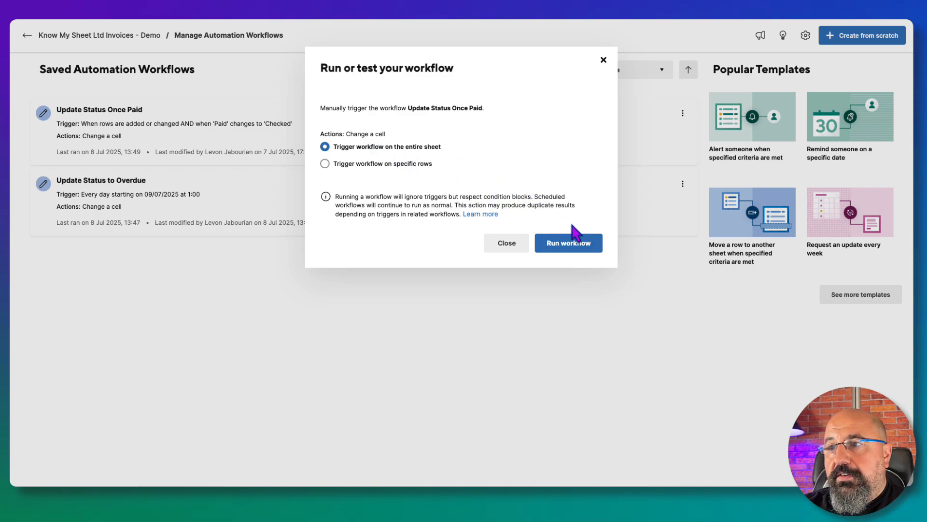
click(560, 251)
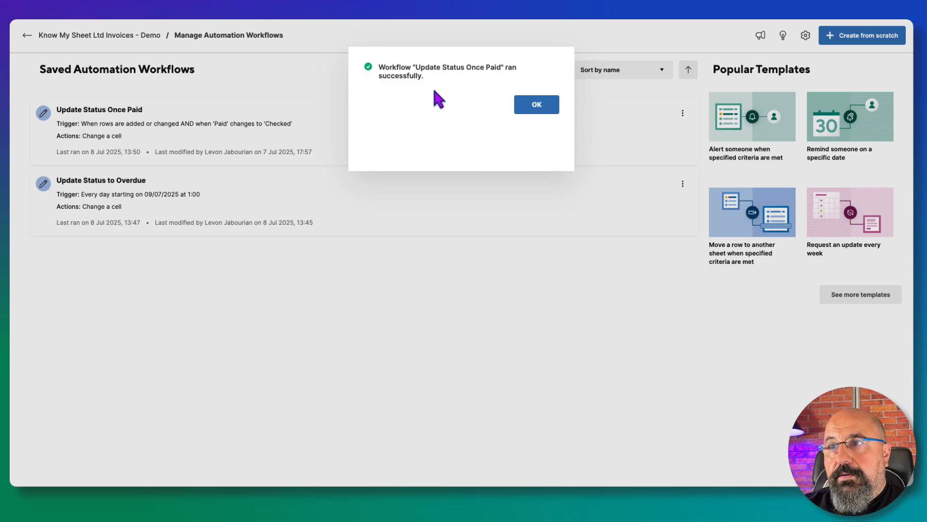
click(543, 108)
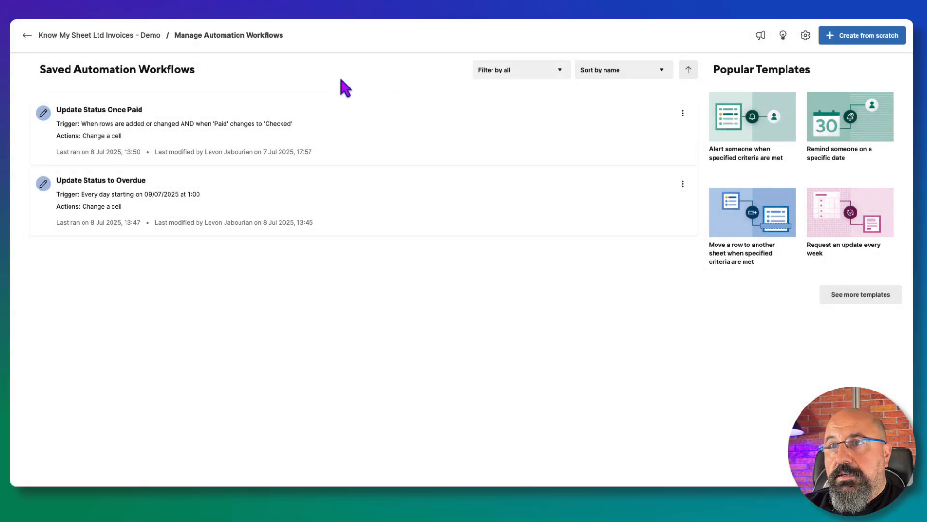
Step: Return to the invoice sheet and check the Status values across all rows after the manual run
click(38, 37)
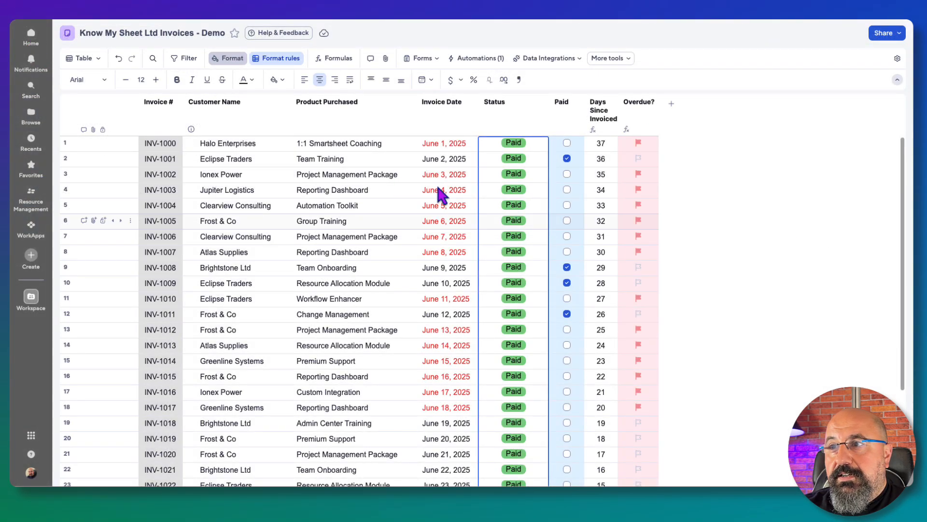
scroll(514, 268, down, 1)
scroll(513, 271, down, 1)
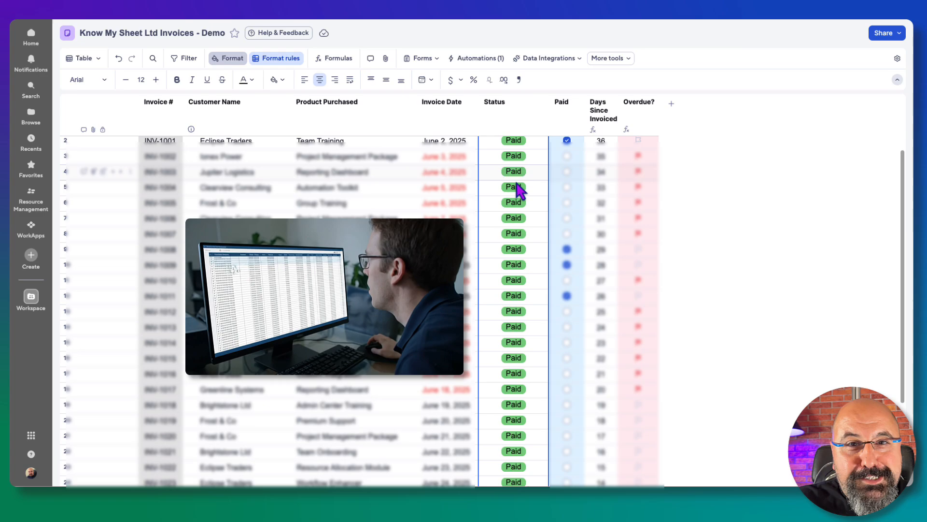
scroll(507, 183, down, 3)
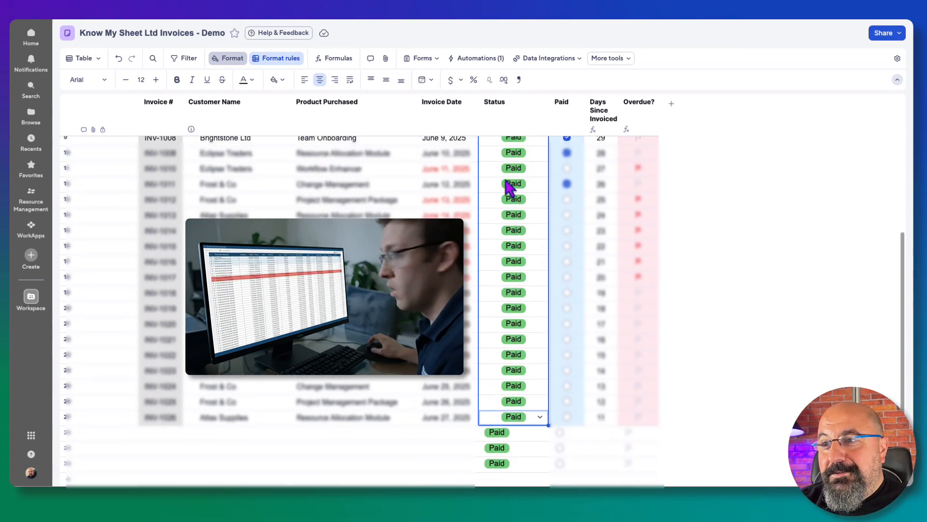
scroll(475, 372, up, 1)
scroll(477, 375, up, 3)
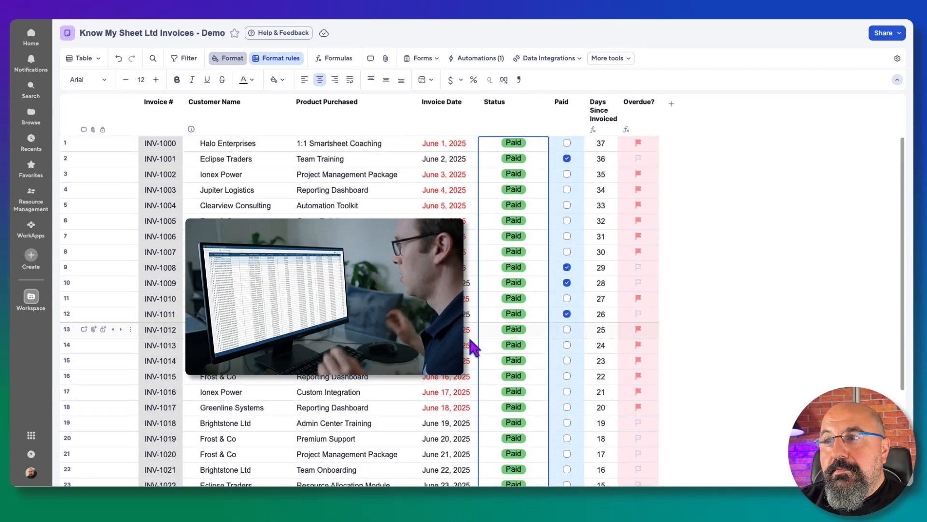
Step: Restore the Status column by pasting the copied values from row 1 down, and uncheck Paid for invoice INV-1011
right_click(488, 145)
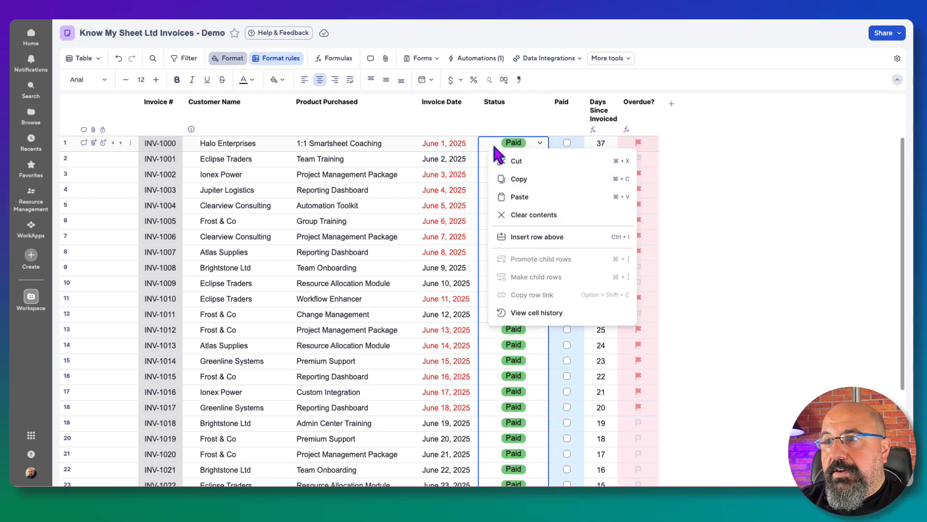
click(519, 195)
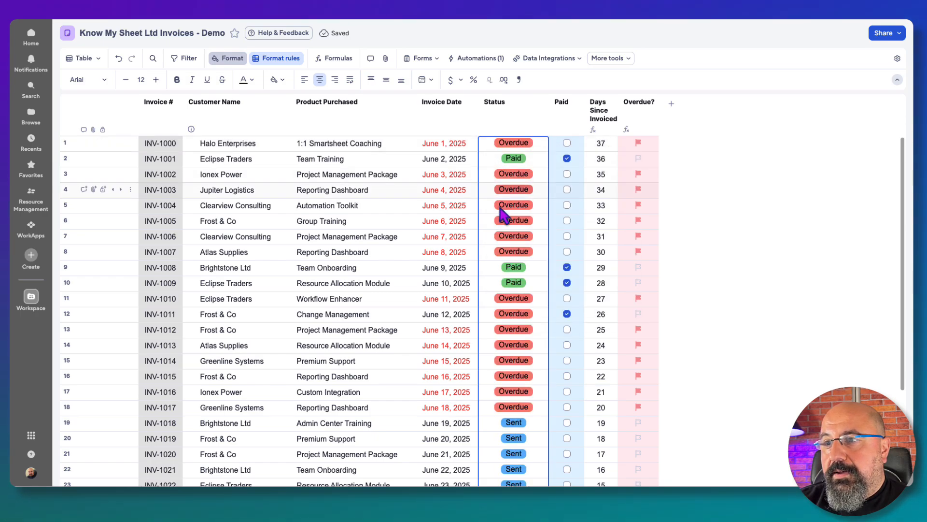
scroll(503, 213, down, 3)
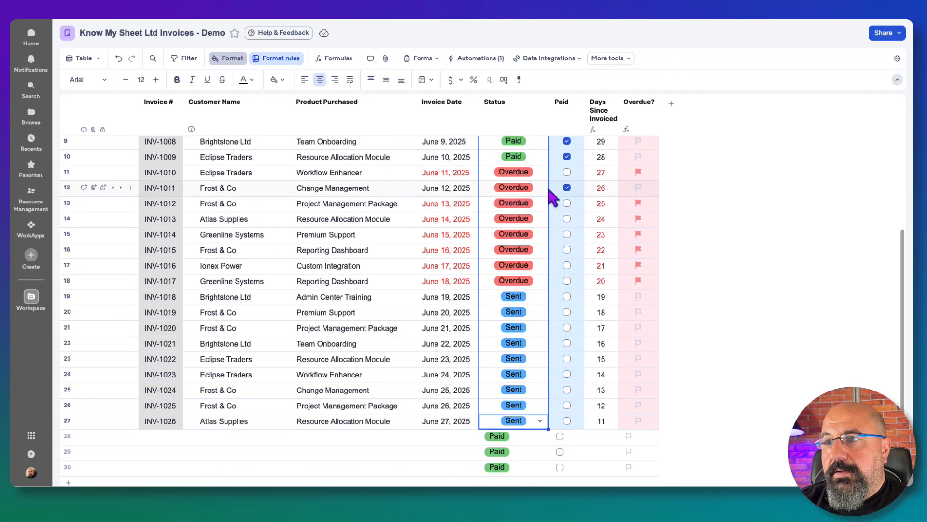
click(567, 188)
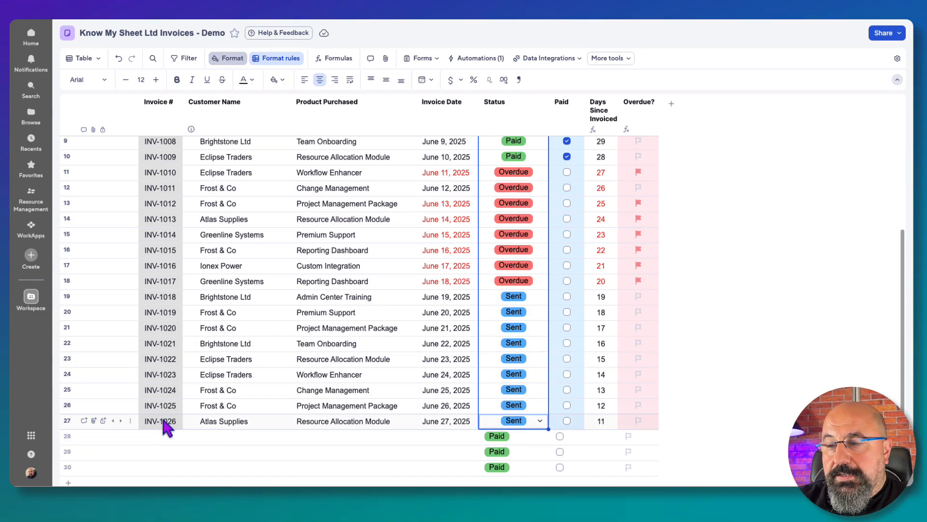
scroll(164, 425, up, 2)
scroll(164, 425, up, 2)
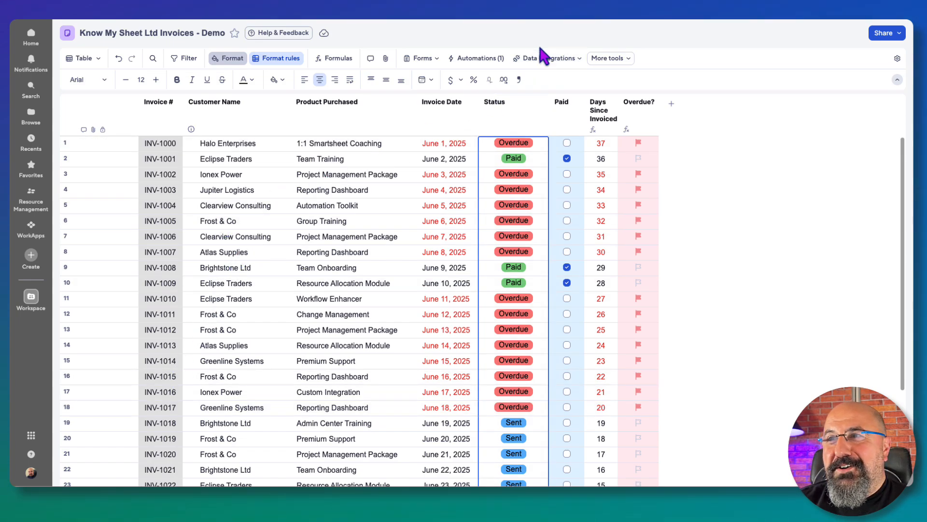
Step: Add a condition to the Update Status Once Paid workflow so it applies only where Paid is checked, and save it
click(495, 60)
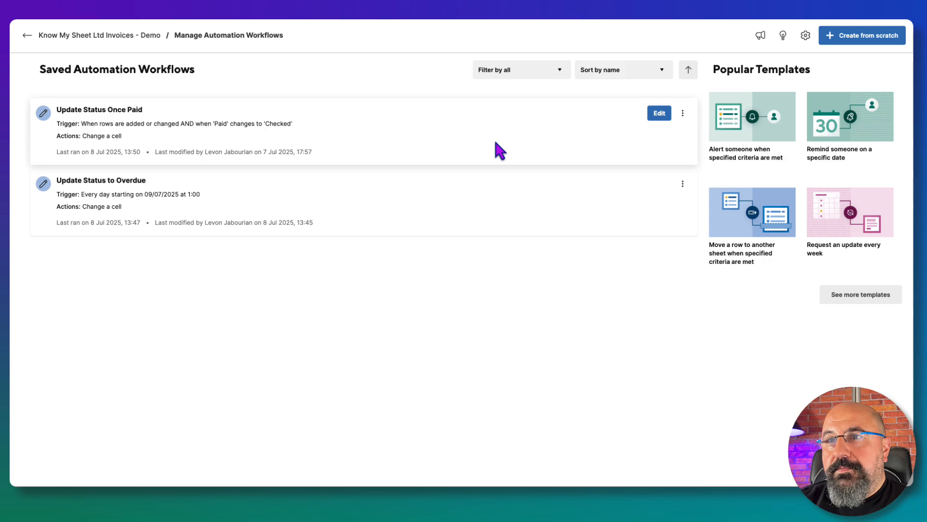
mouse_move(668, 120)
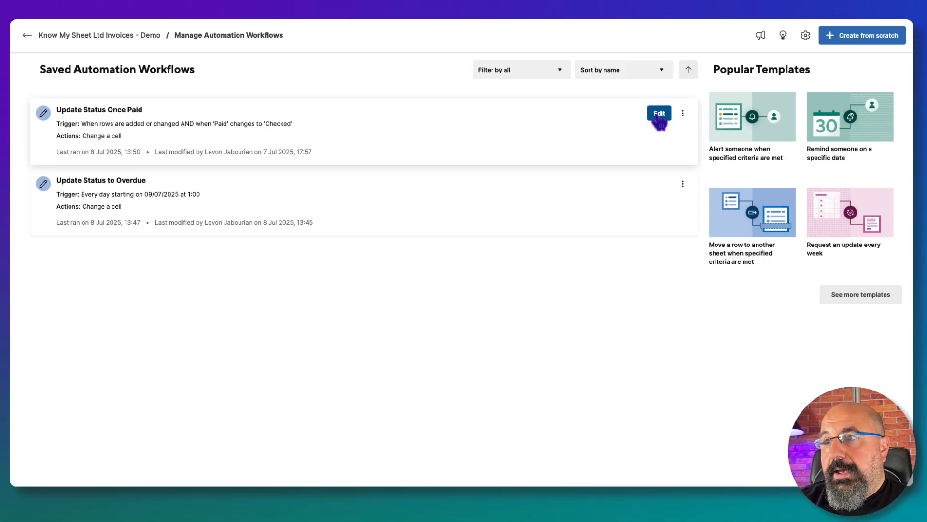
click(660, 115)
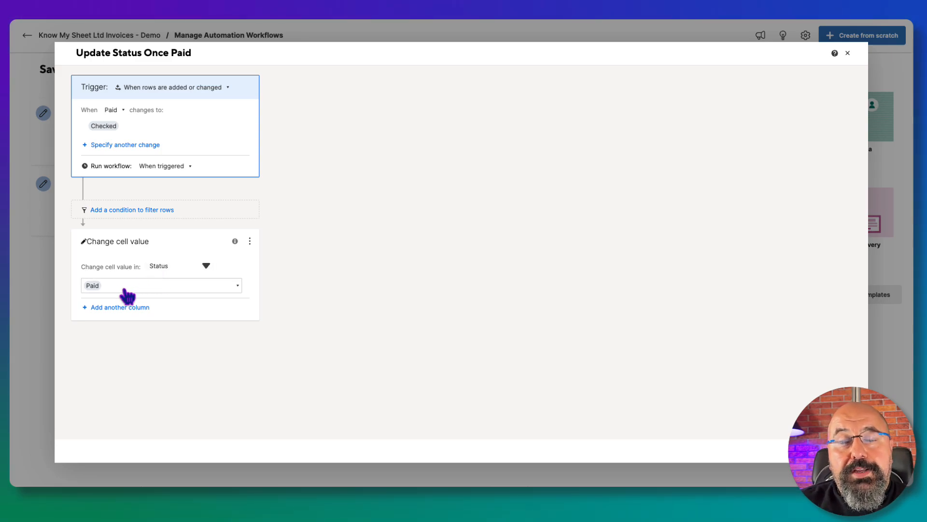
click(119, 212)
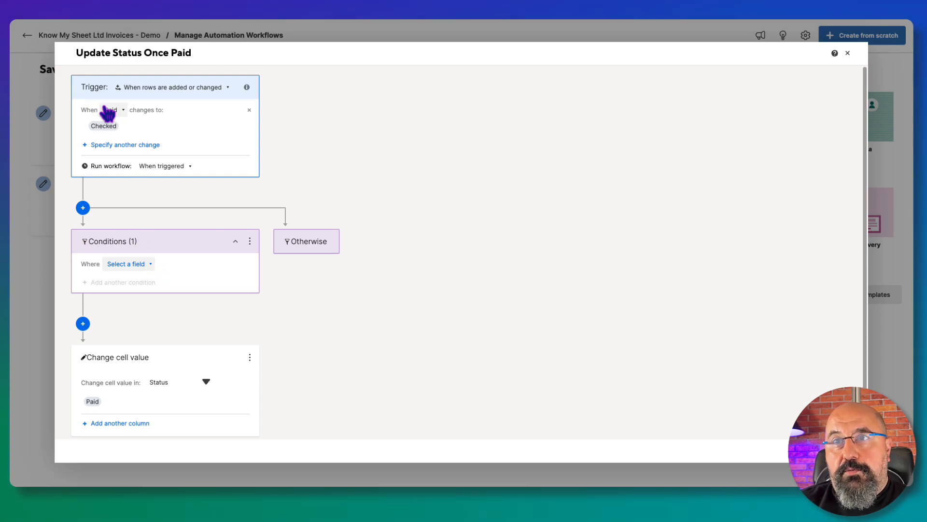
click(130, 263)
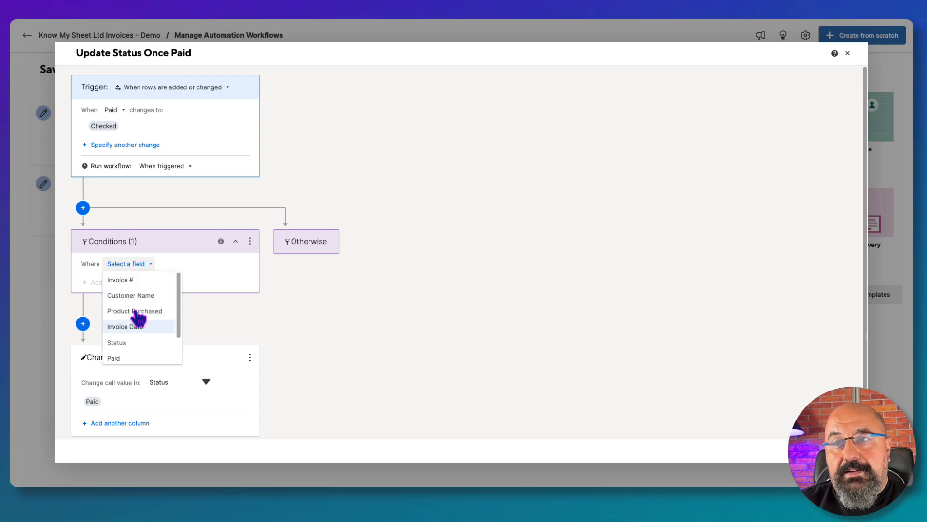
click(128, 360)
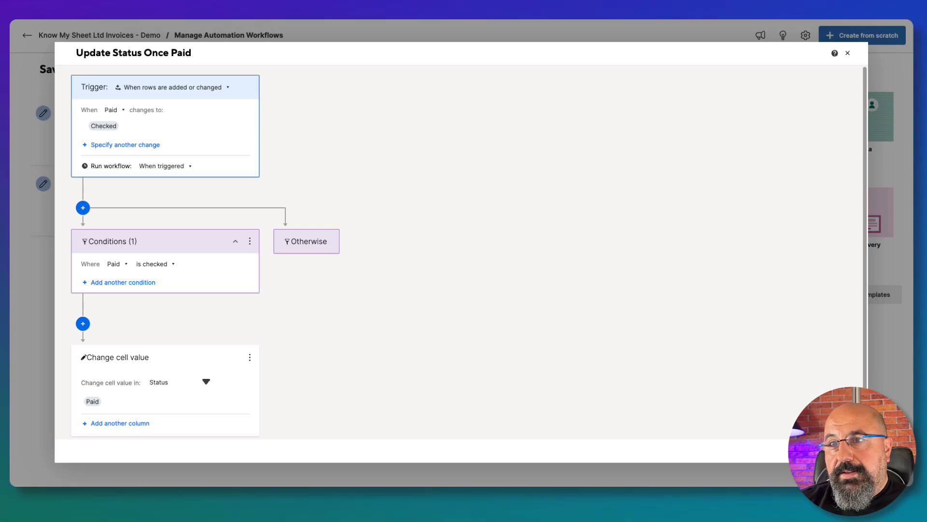
click(842, 450)
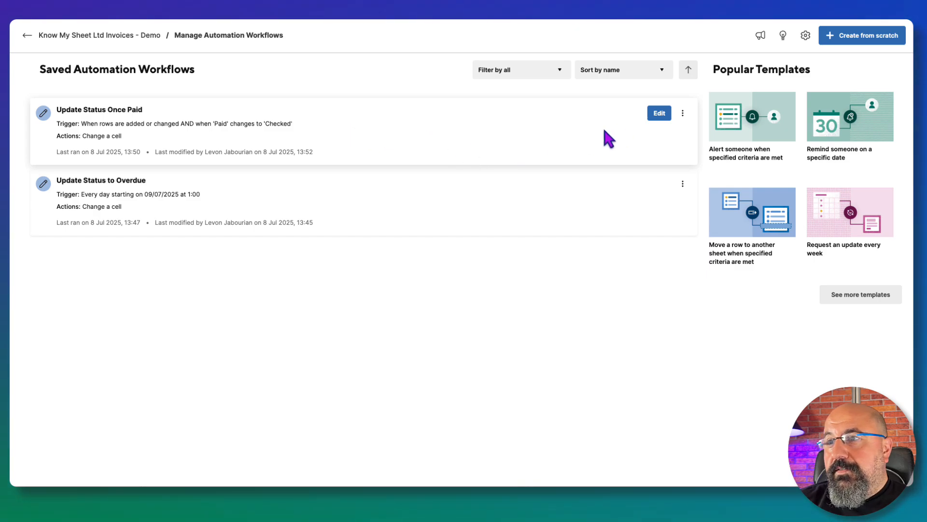
Step: Manually run the edited Update Status Once Paid workflow on the entire sheet and dismiss the completion message
click(682, 113)
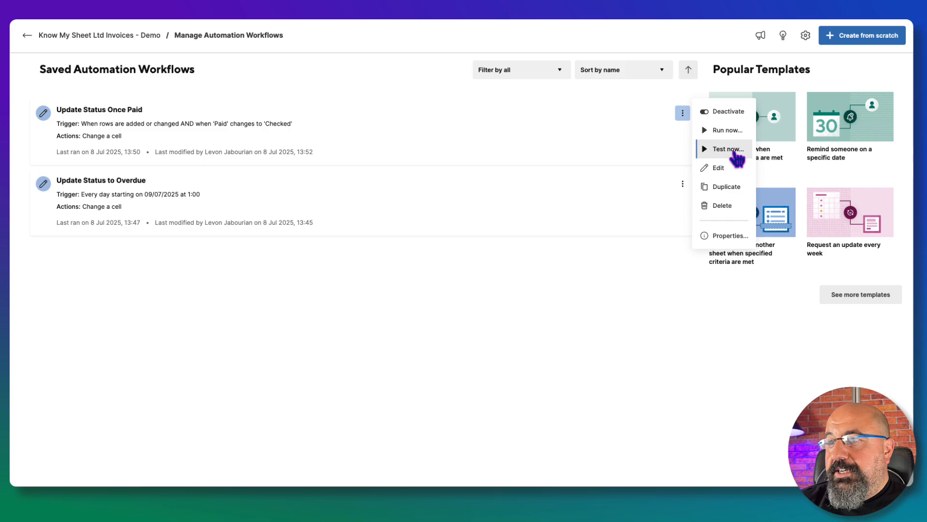
click(733, 139)
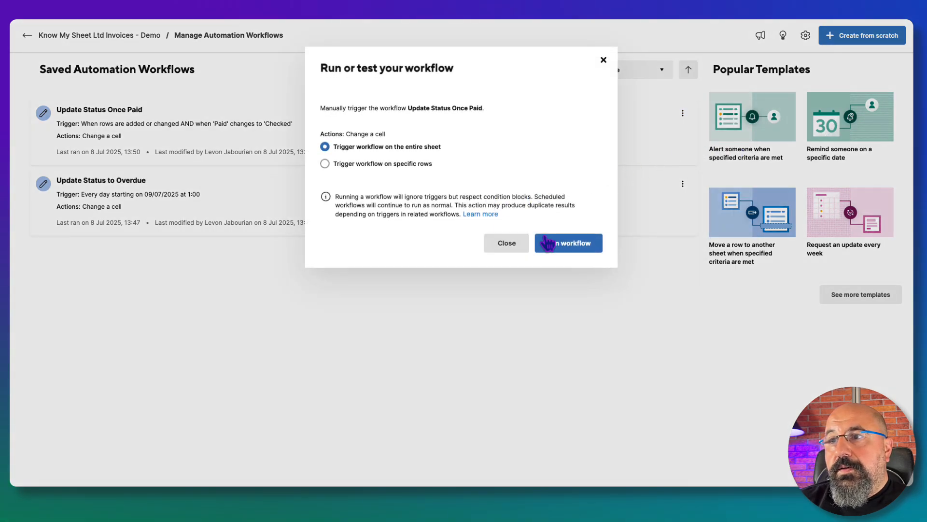
click(569, 245)
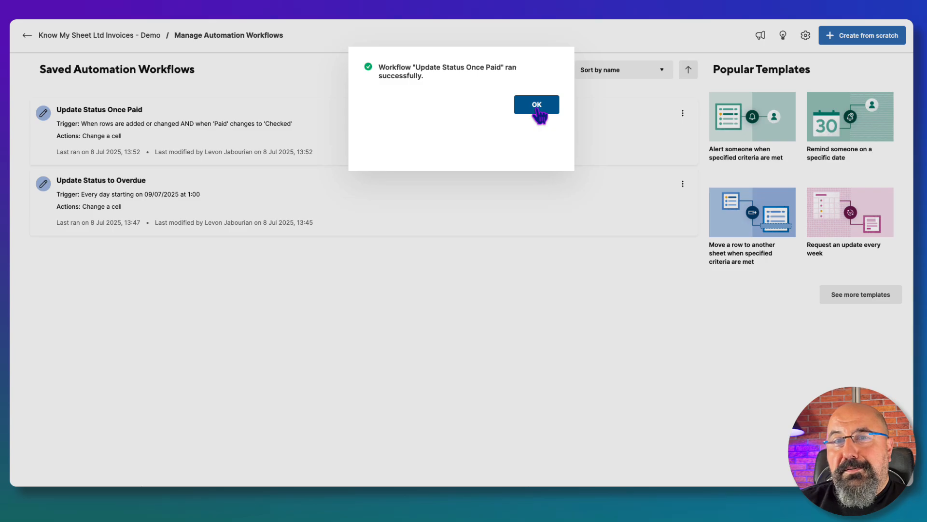
click(537, 107)
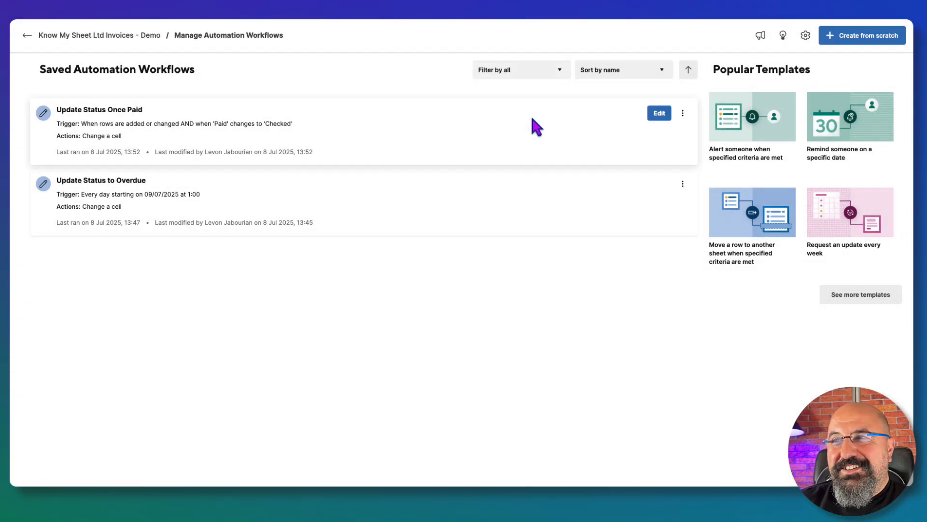
Step: Return to the invoice sheet and compare the Status values with the Paid checkboxes down to the last row
click(28, 35)
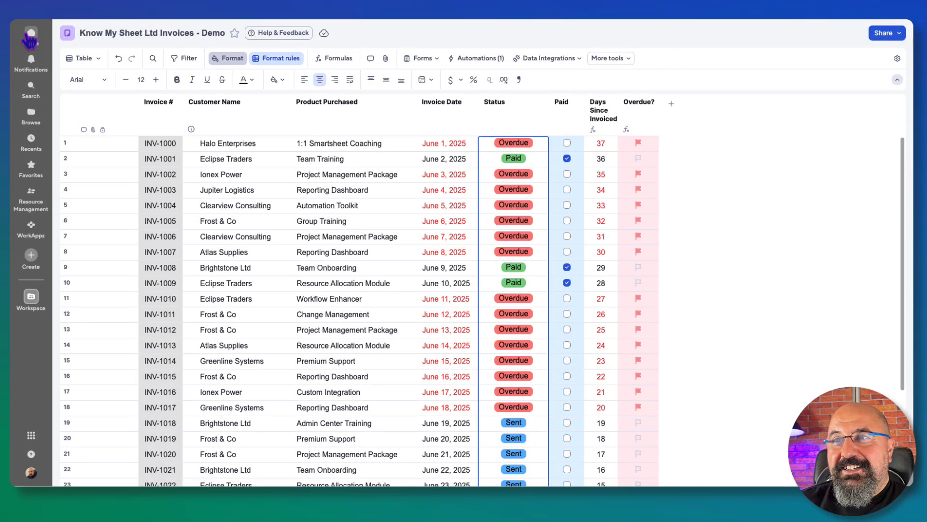
scroll(501, 261, down, 5)
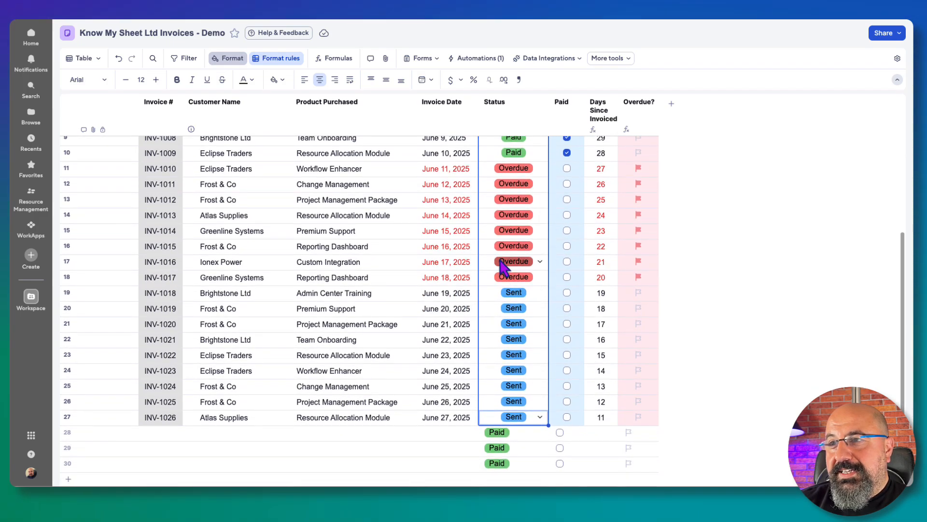
scroll(502, 267, up, 5)
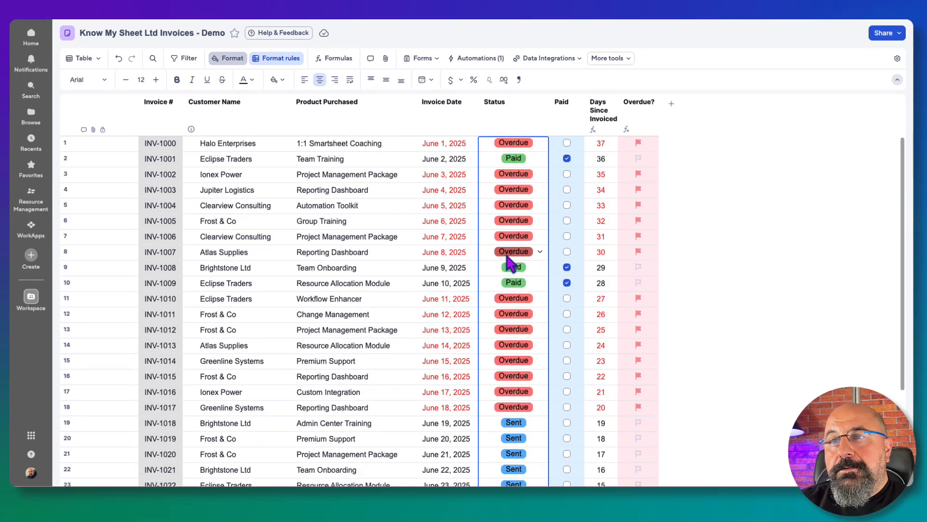